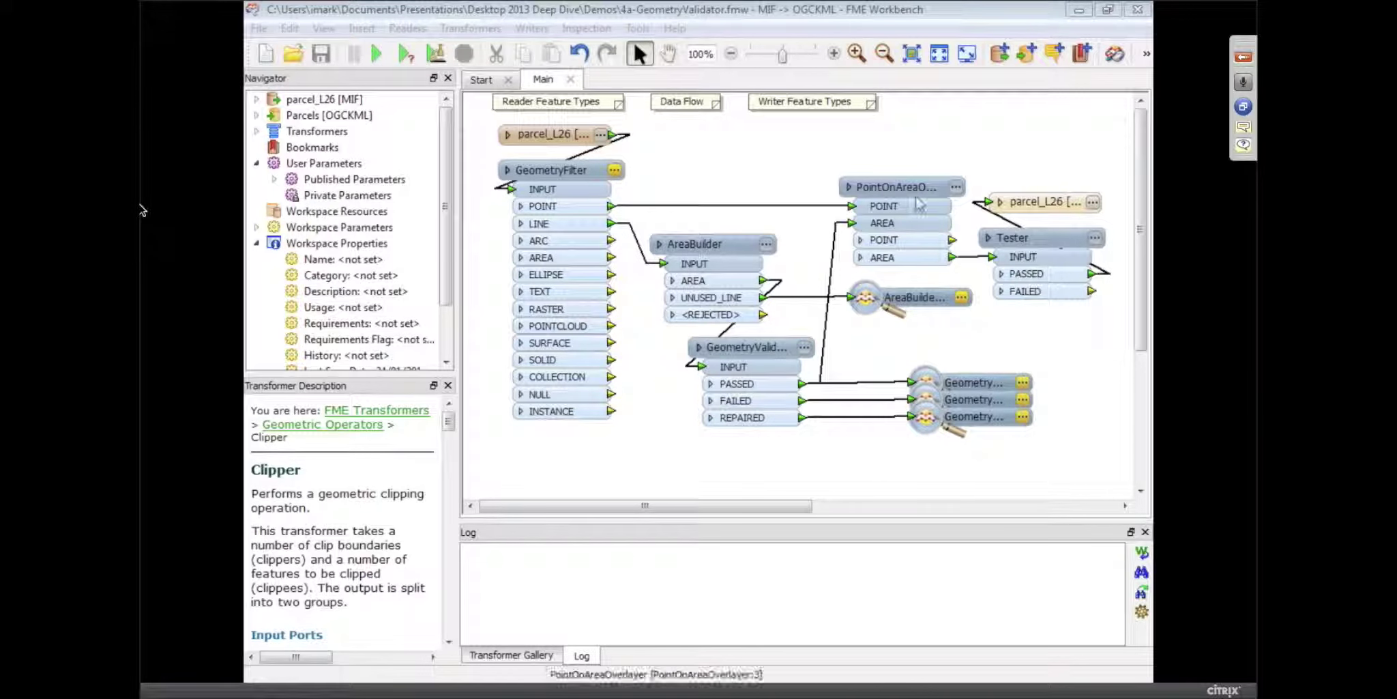
- Look over the commands available for the PointOnAreaOverlayer transformer
click(894, 194)
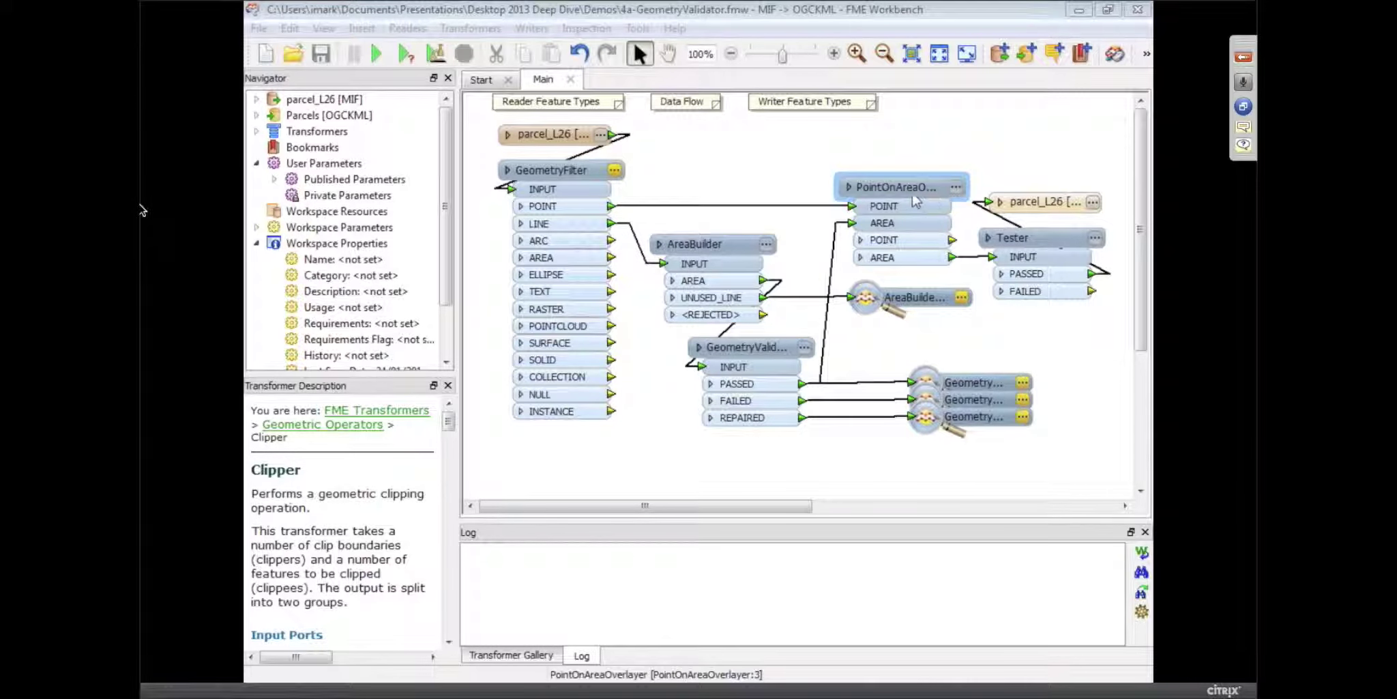
right_click(868, 190)
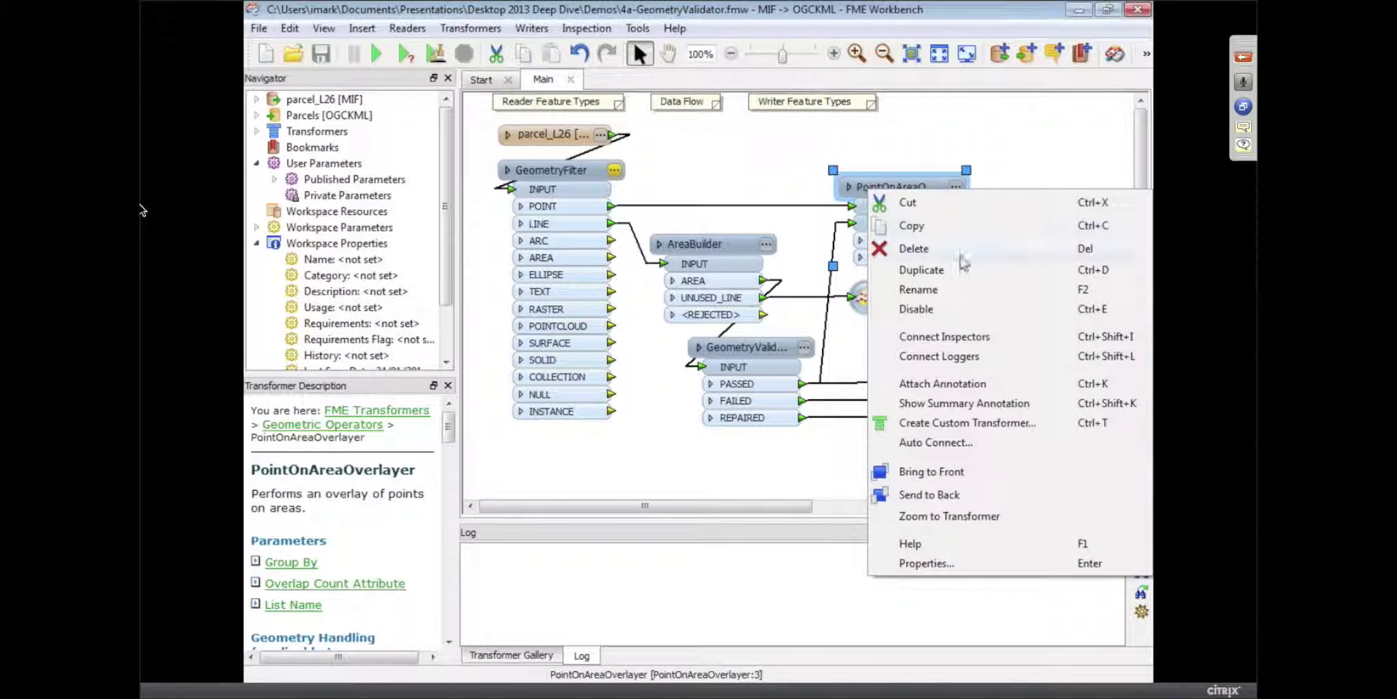
click(837, 158)
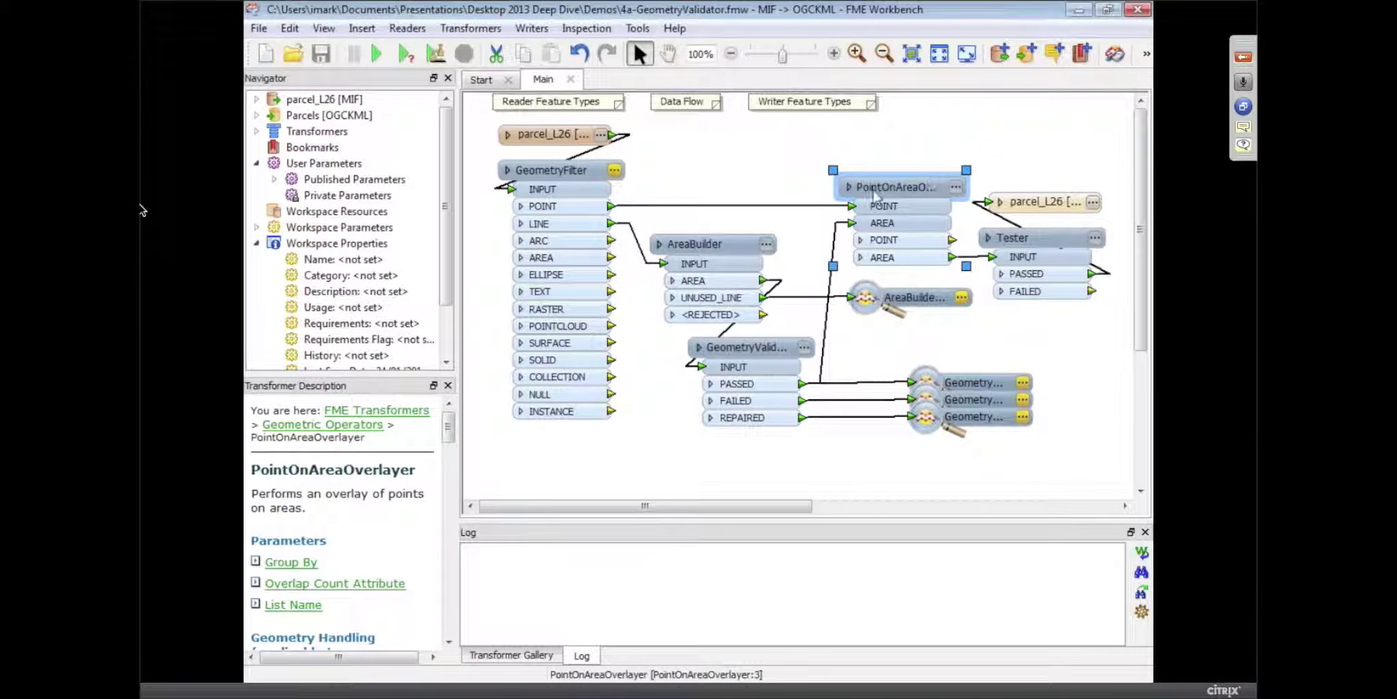
mouse_move(875, 195)
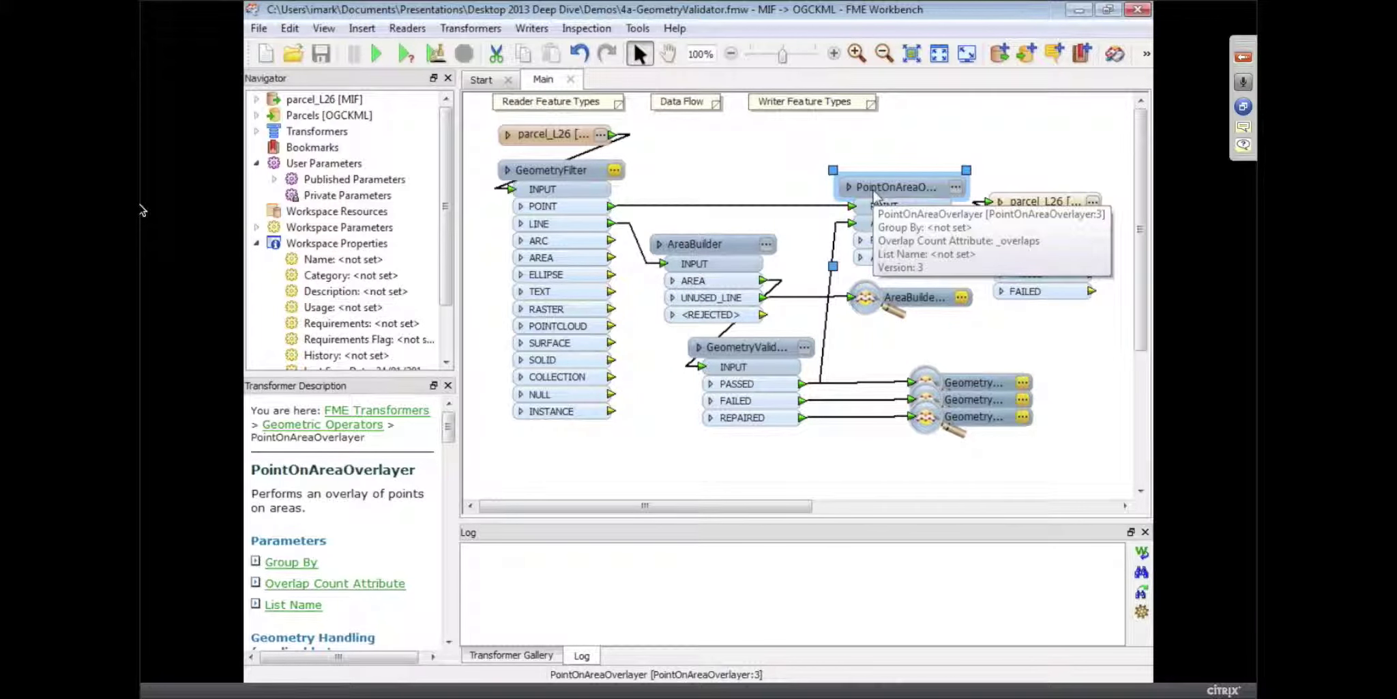
- Duplicate the PointOnAreaOverlayer transformer and remove the copy
drag(874, 195, 977, 299)
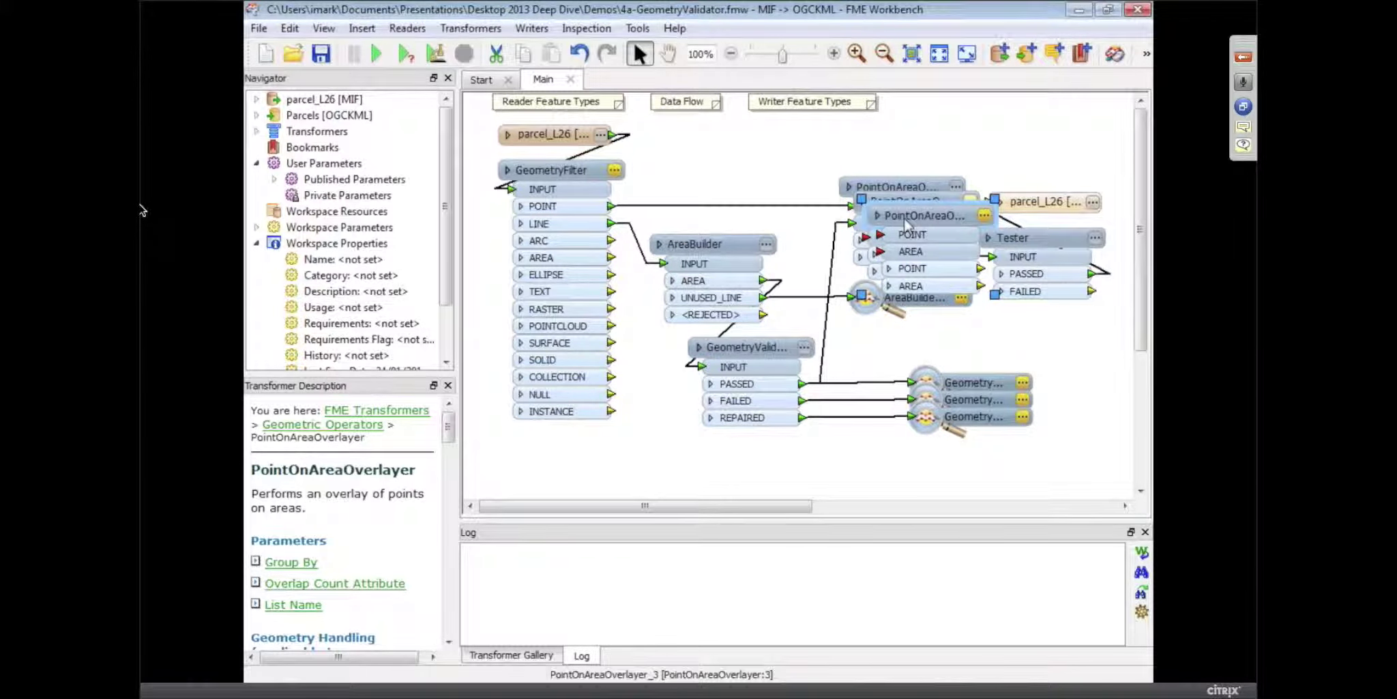
mouse_move(904, 222)
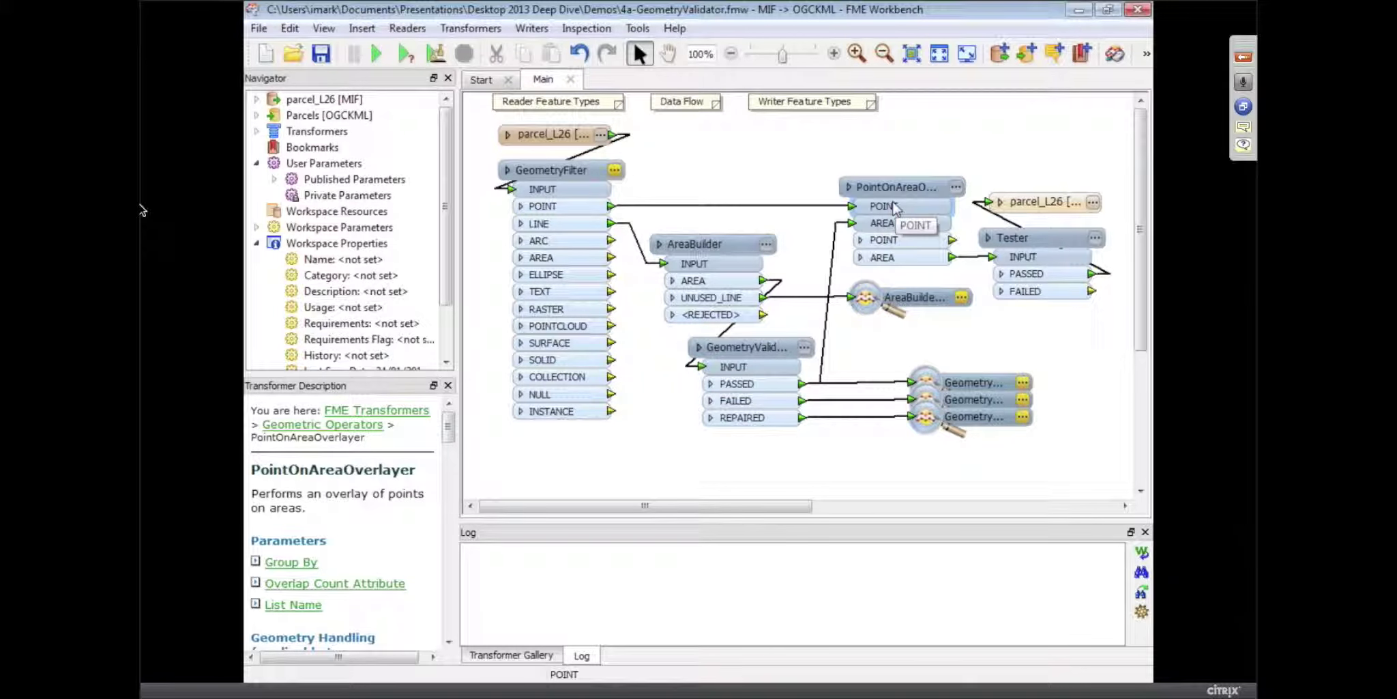
click(895, 202)
mouse_move(895, 199)
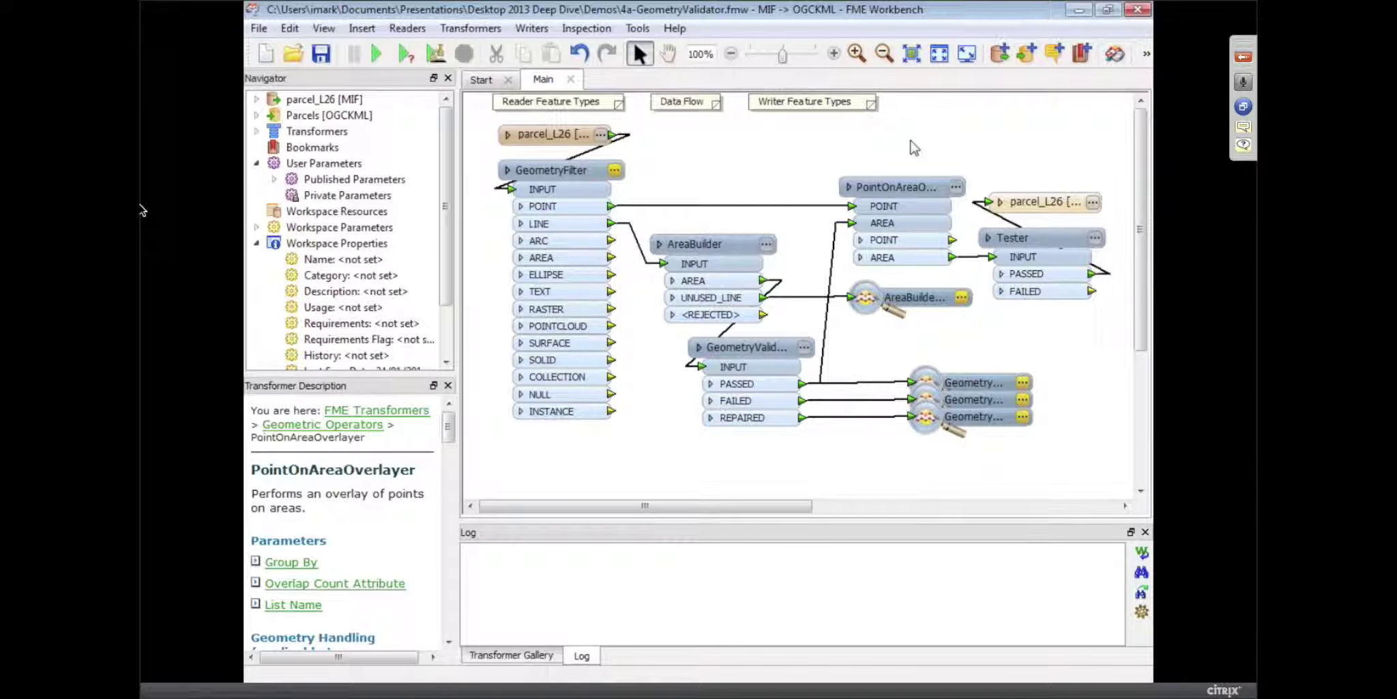
- Attach an annotation to the PointOnAreaOverlayer transformer and show a summary annotation on the AreaBuilder transformer
click(889, 196)
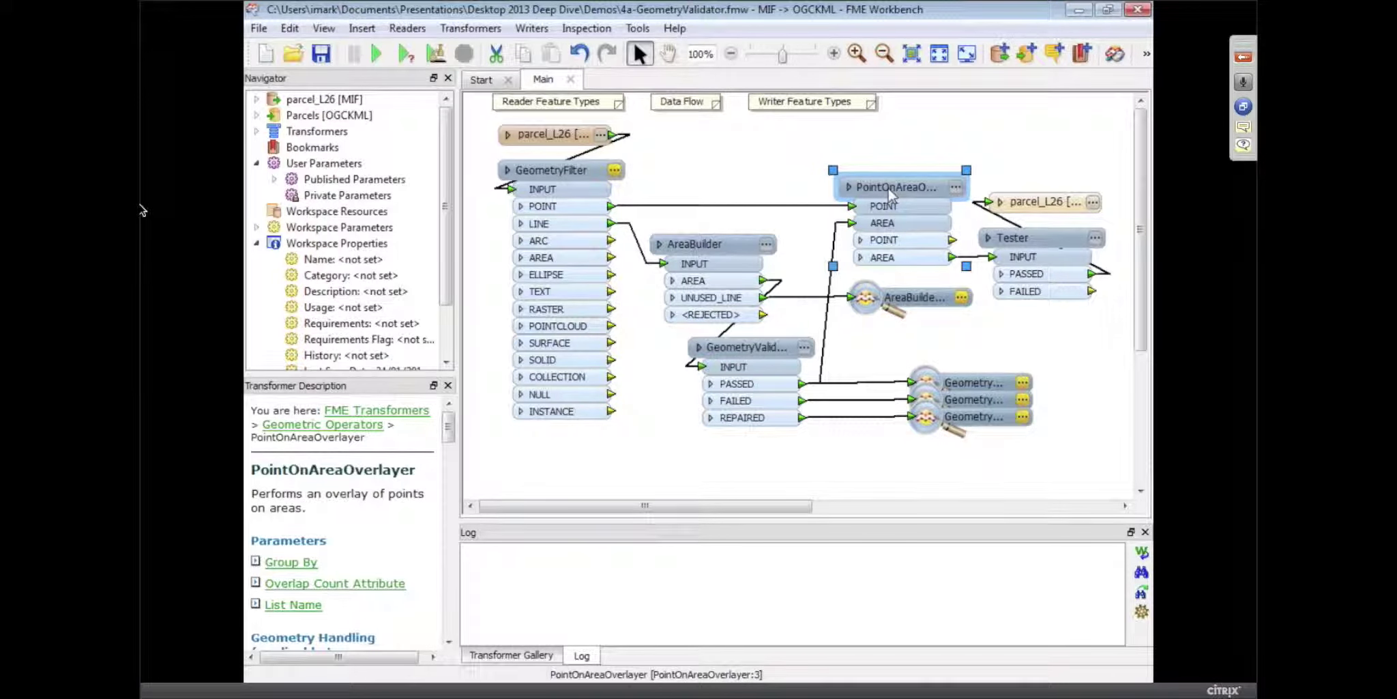
click(889, 195)
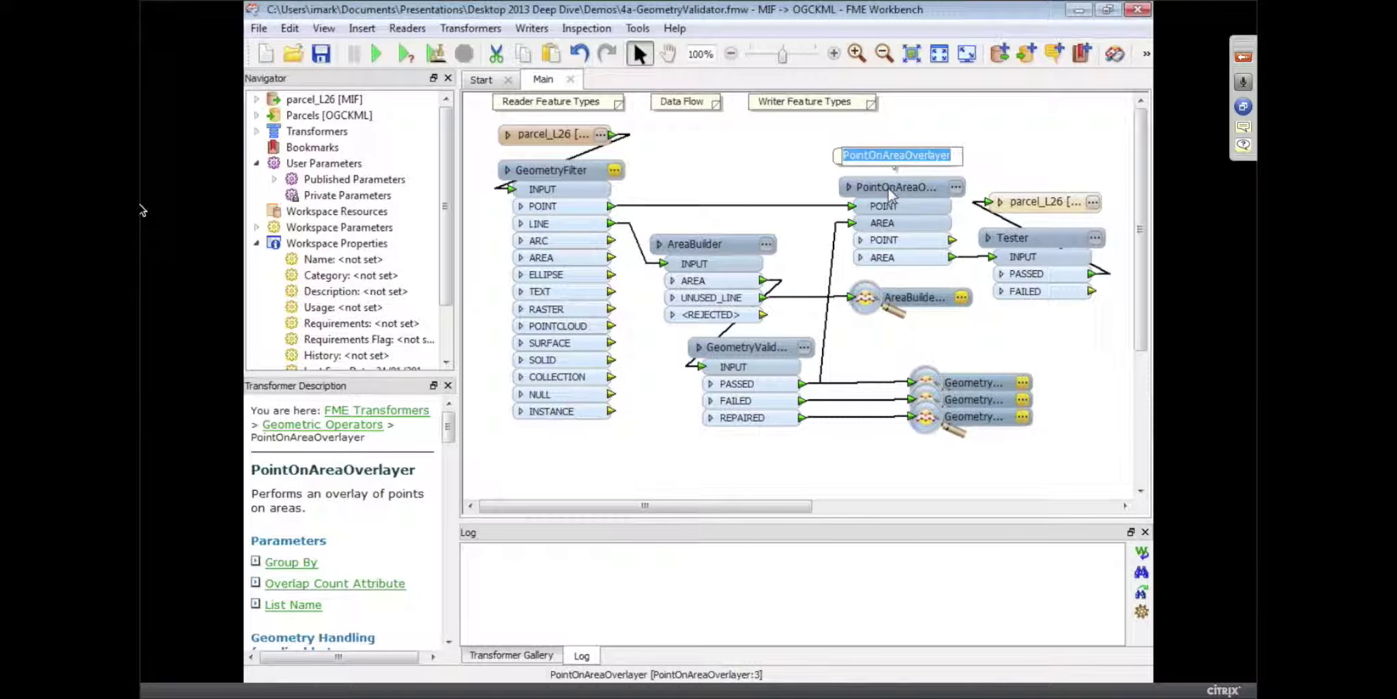
click(812, 234)
click(705, 249)
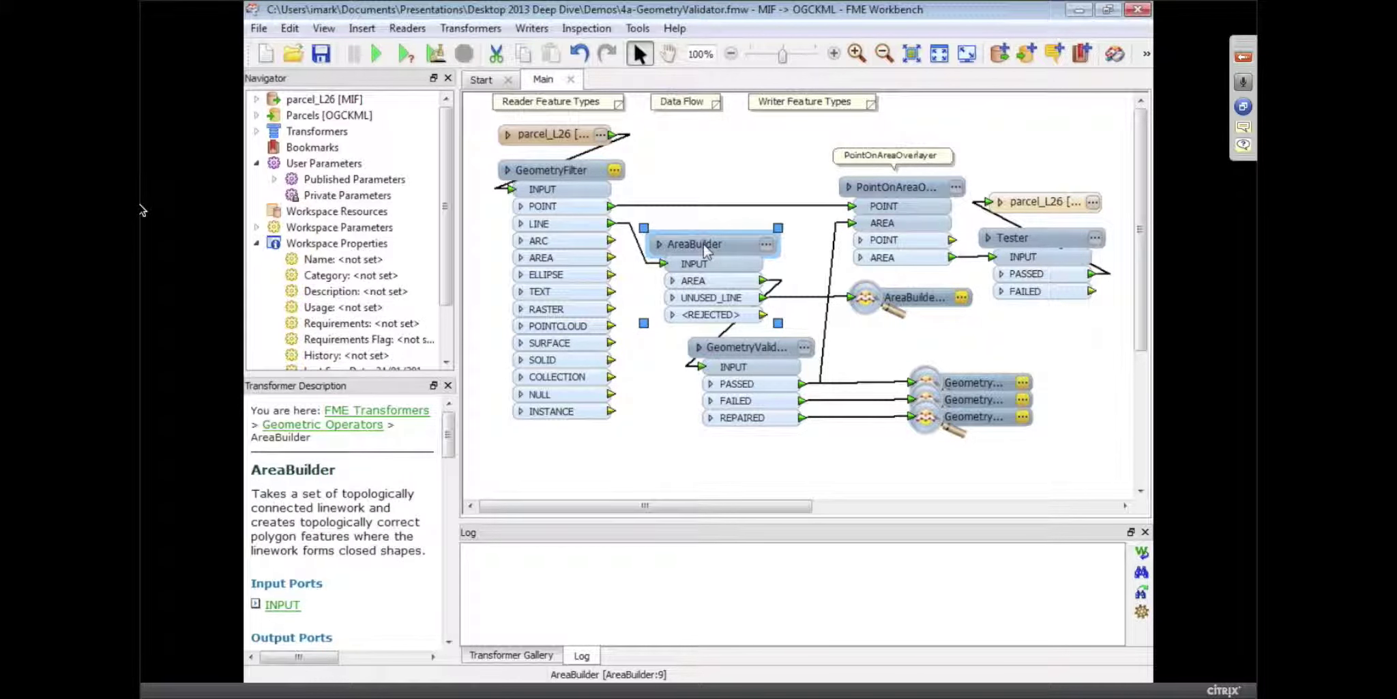
mouse_move(707, 251)
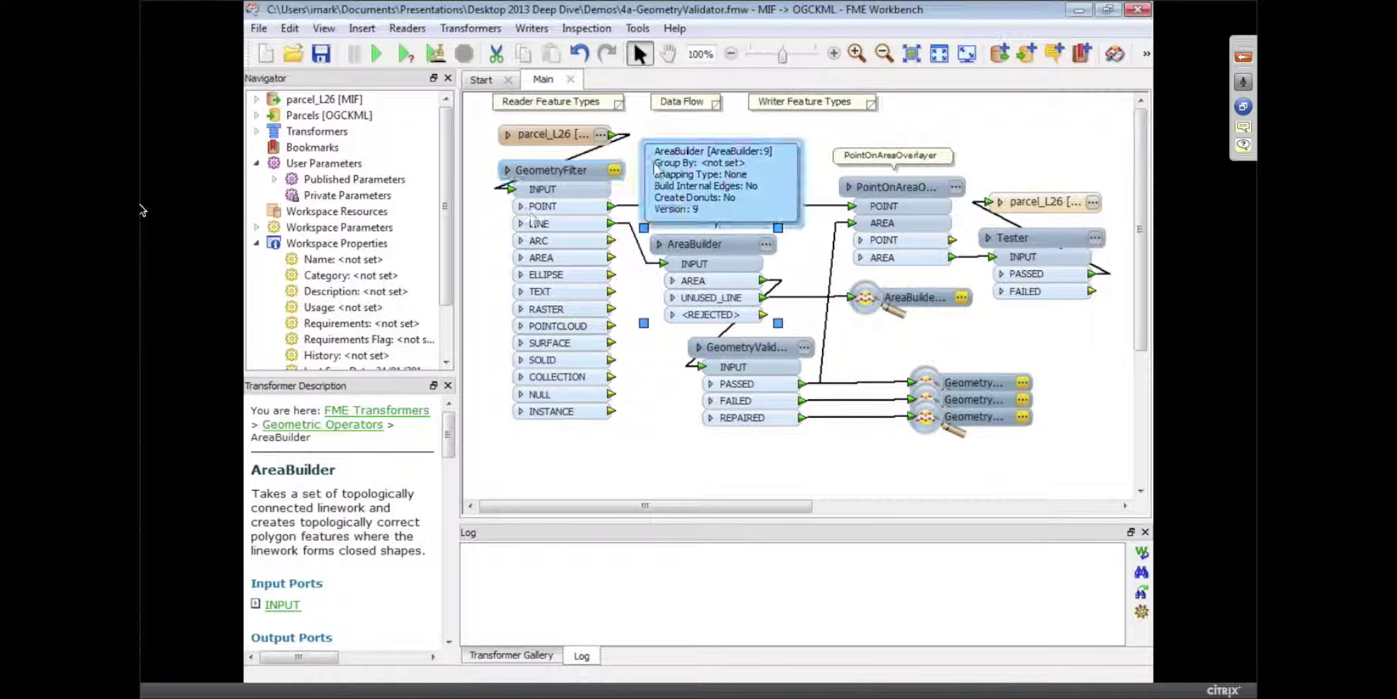
- Delete the AreaBuilder summary annotation and the annotation attached to the PointOnAreaOverlayer
click(764, 170)
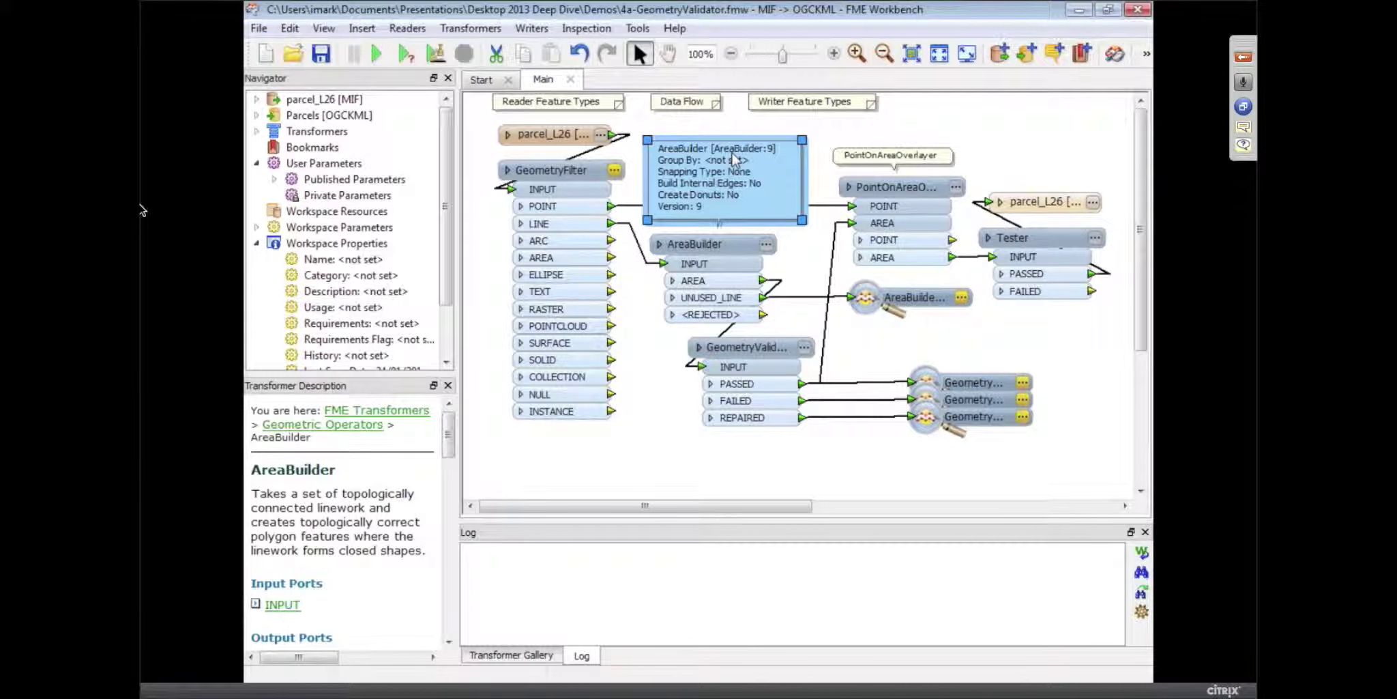
key(Delete)
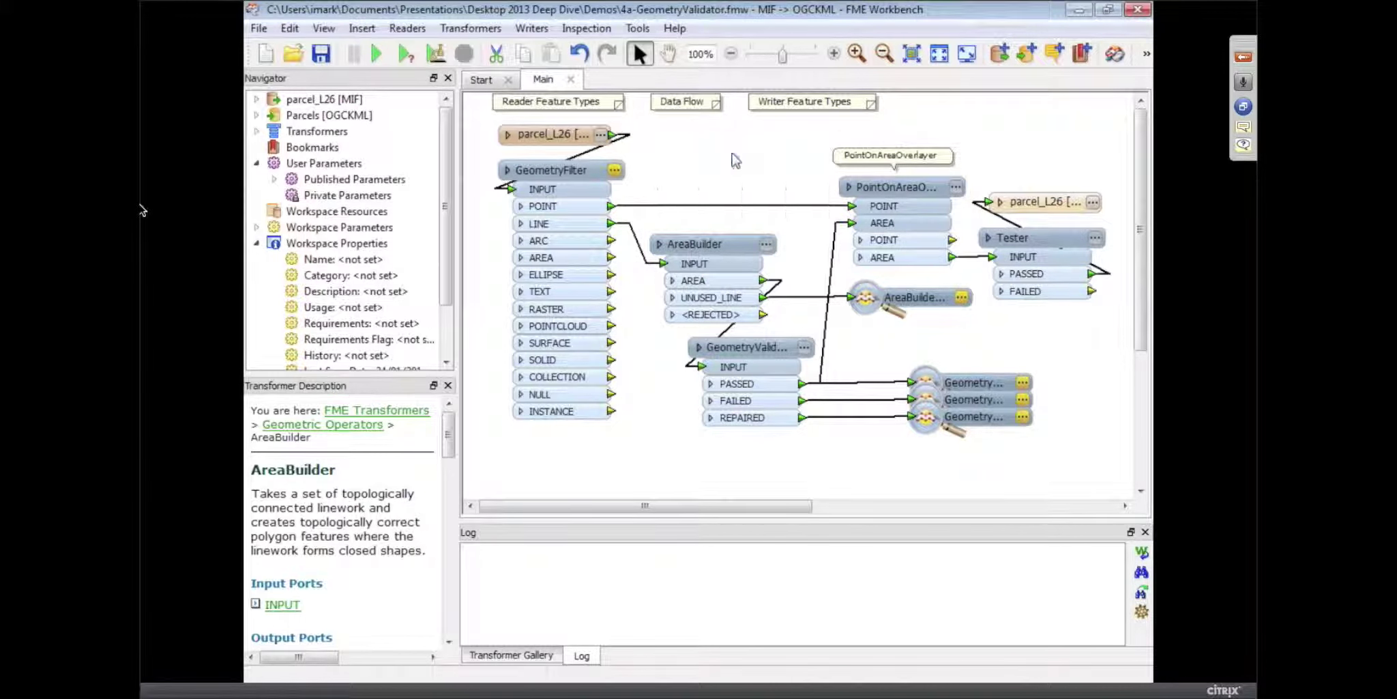
click(918, 161)
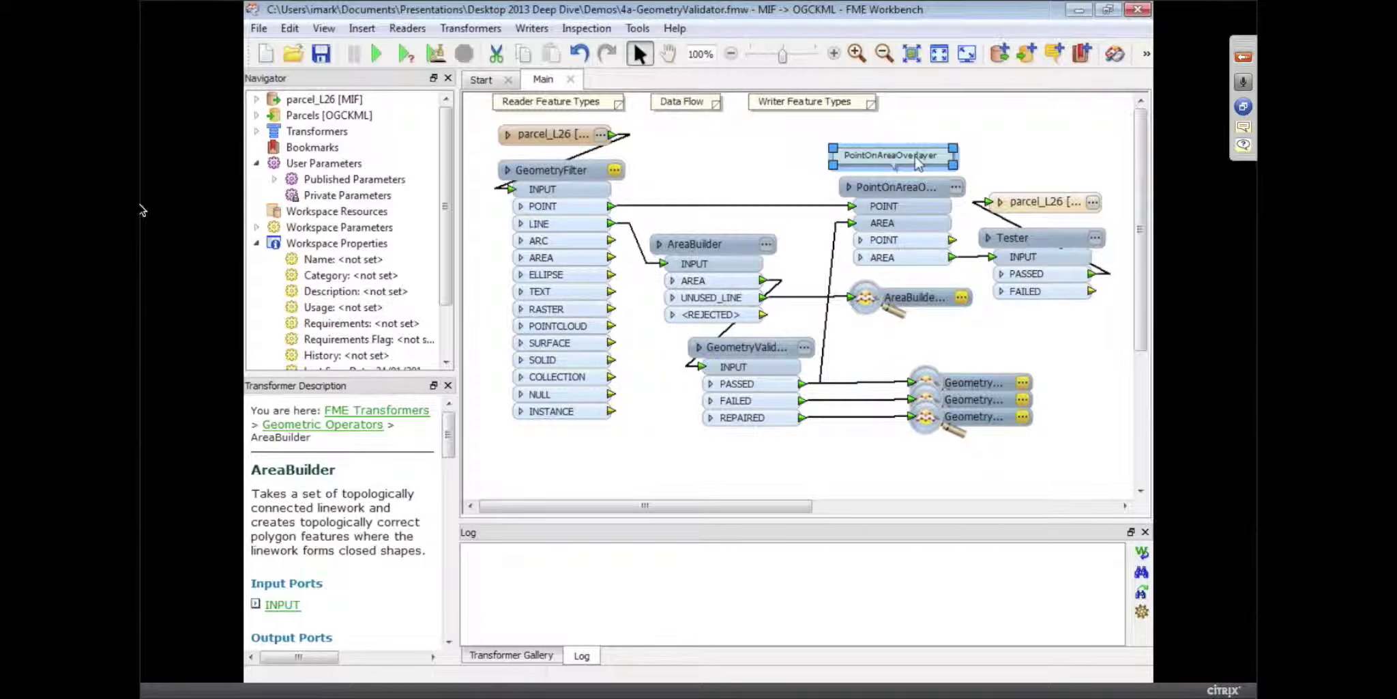
key(Delete)
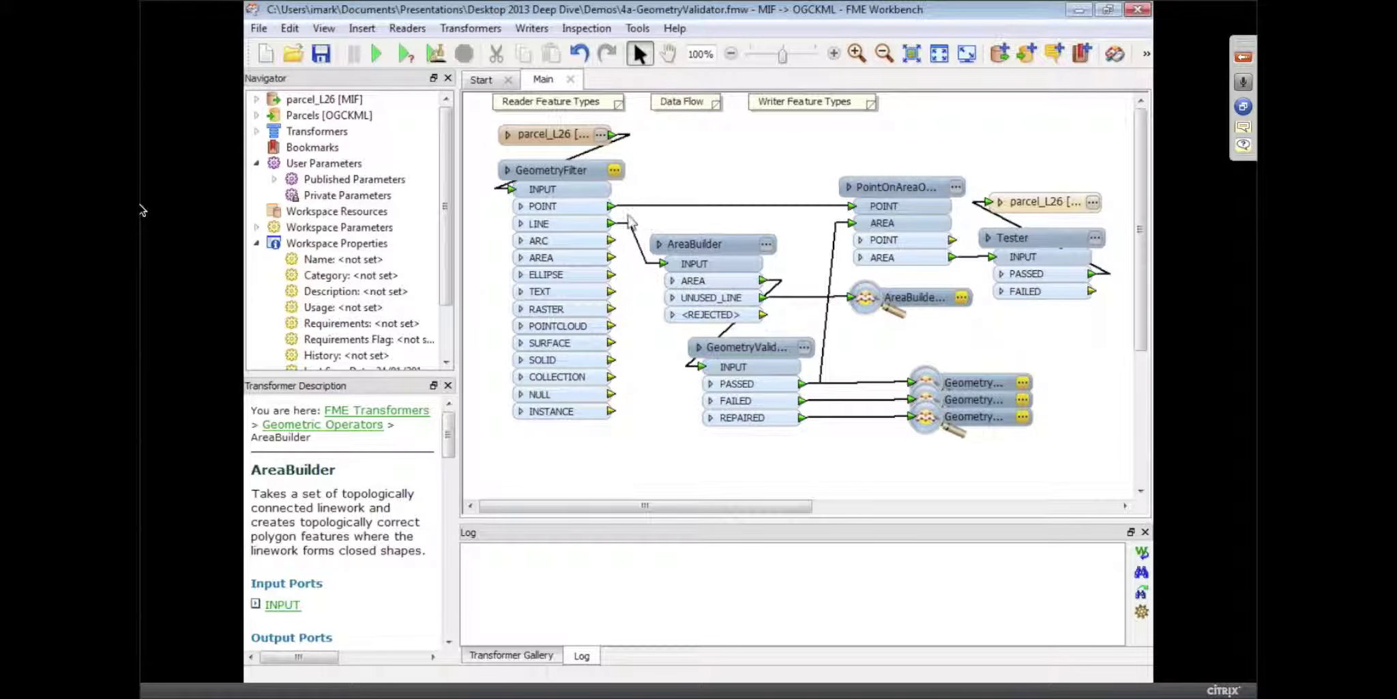
- Start creating a custom transformer from the AreaBuilder and GeometryValidator transformers, and cancel it
drag(627, 211, 859, 469)
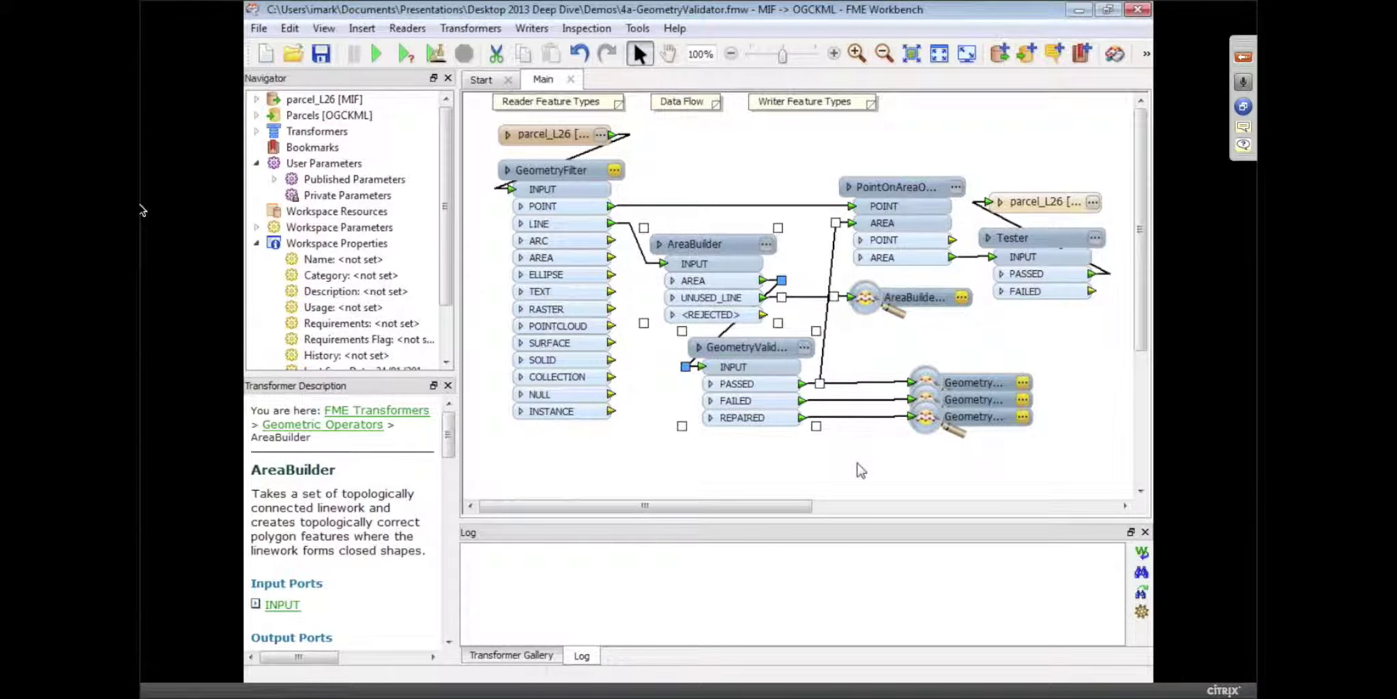
key(ctrl+t)
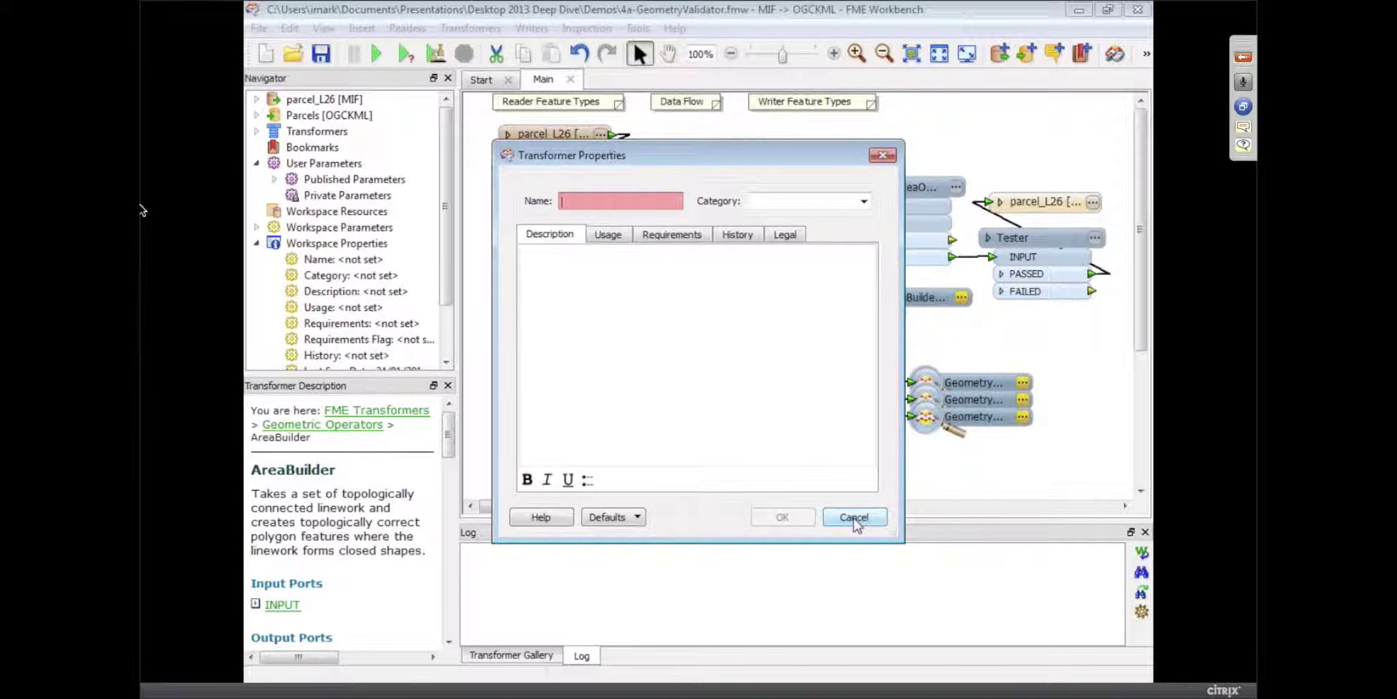
click(855, 517)
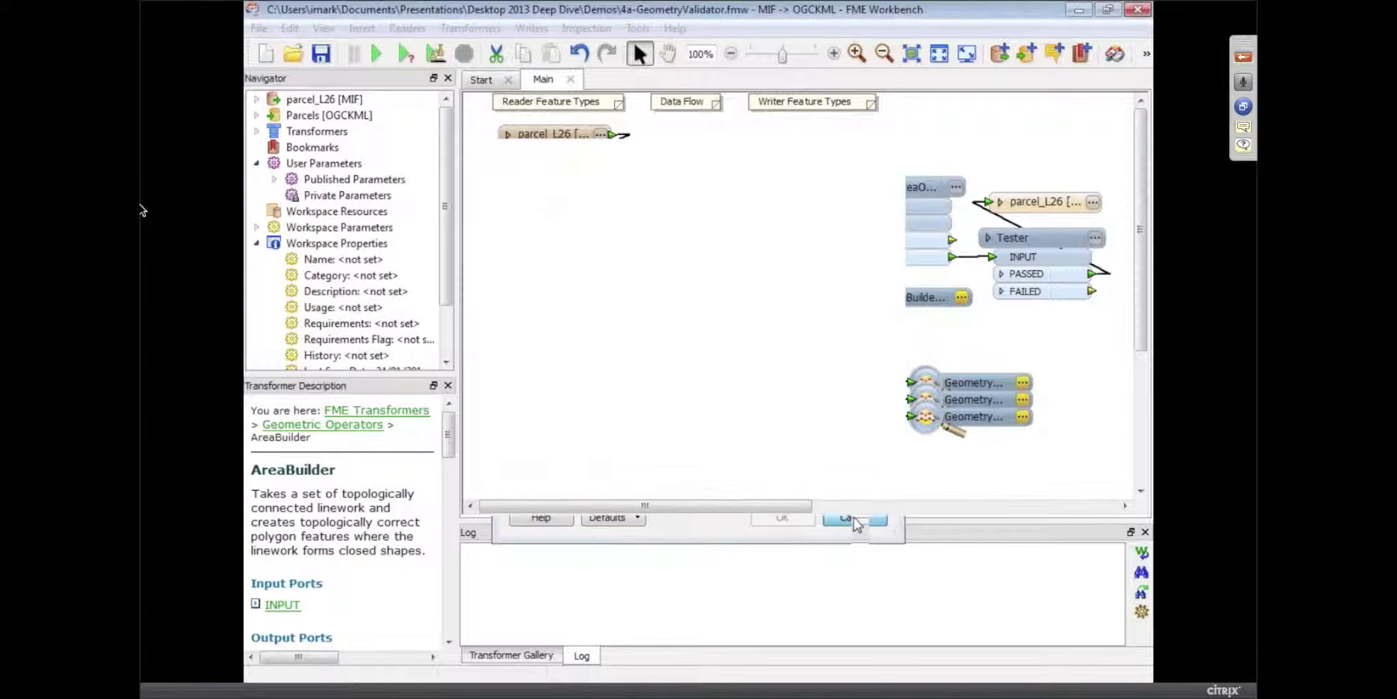
click(764, 164)
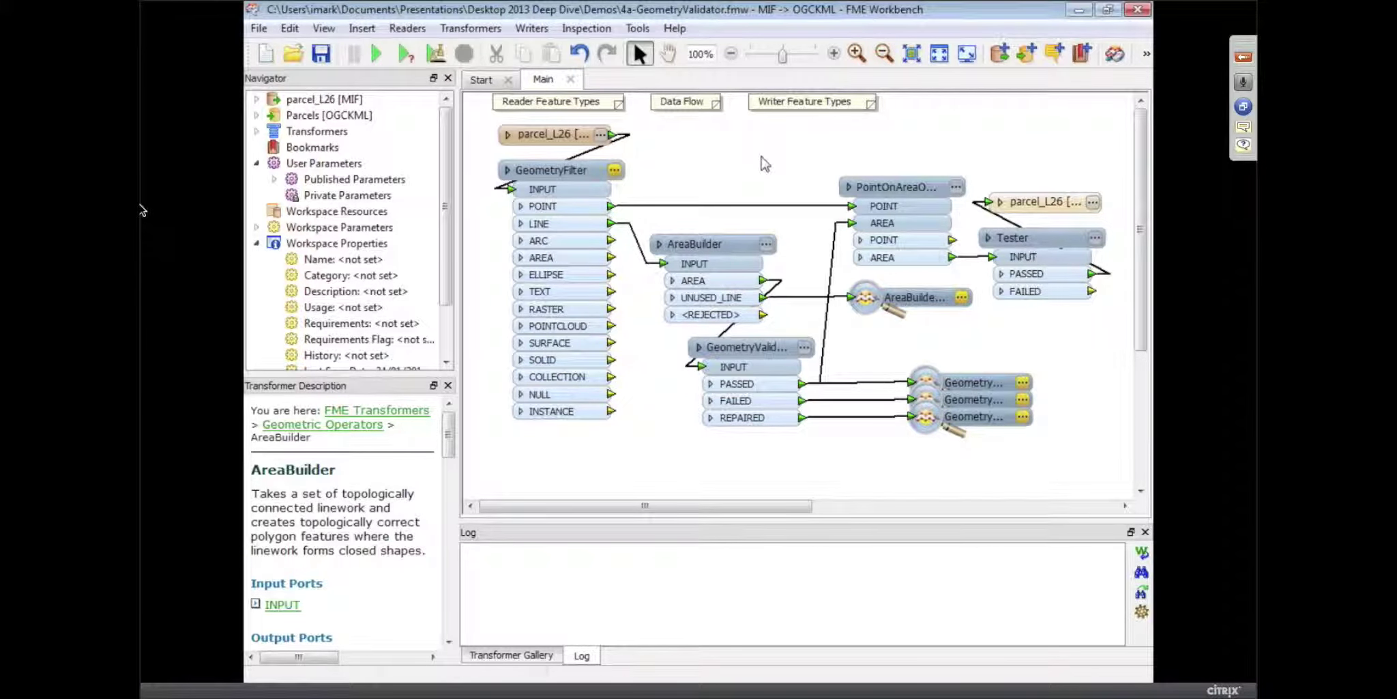
- Close the 4a-GeometryValidator.fmw workspace without saving its changes and cancel generating a new workspace
key(ctrl+o)
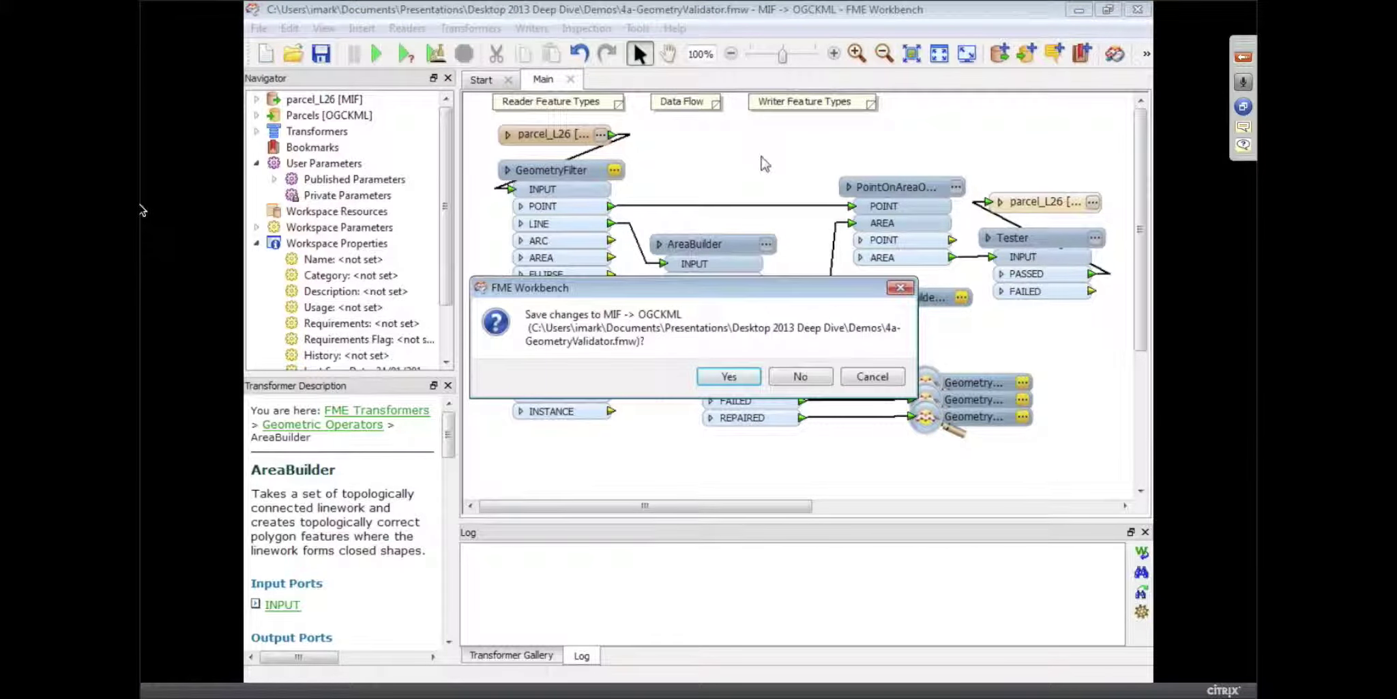
click(802, 378)
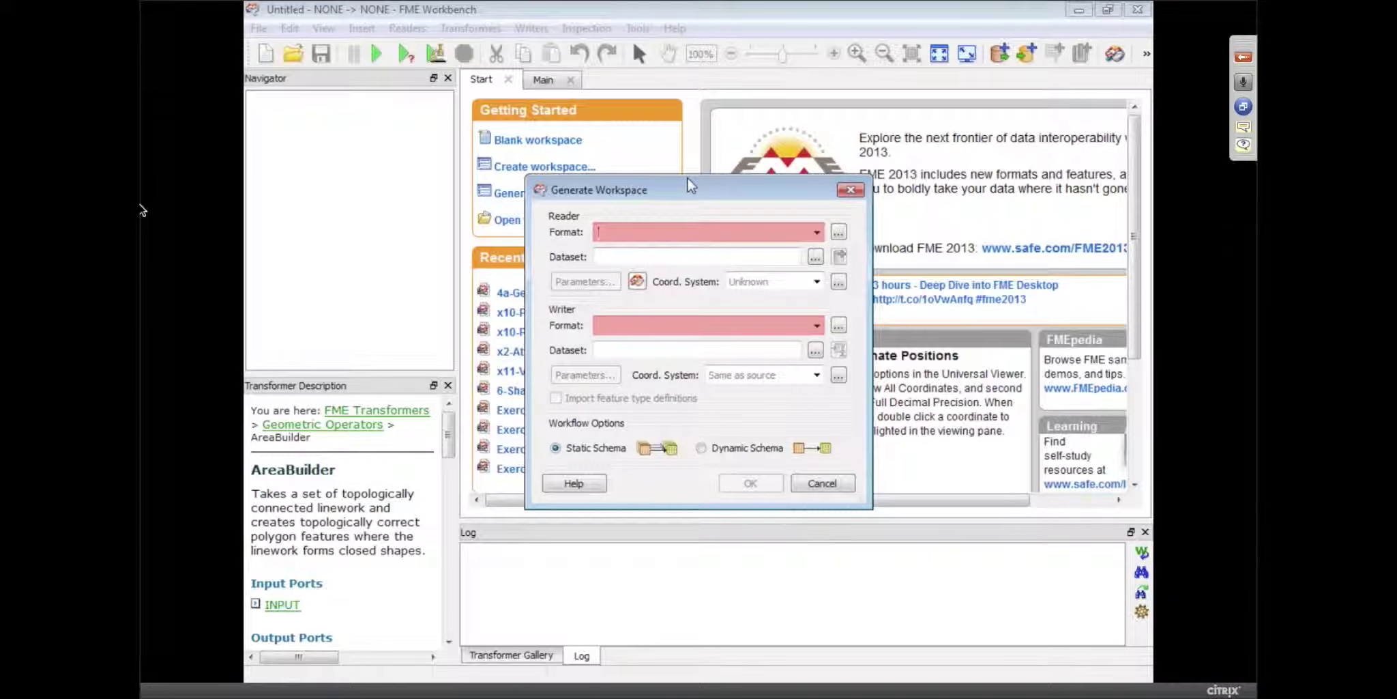
click(822, 483)
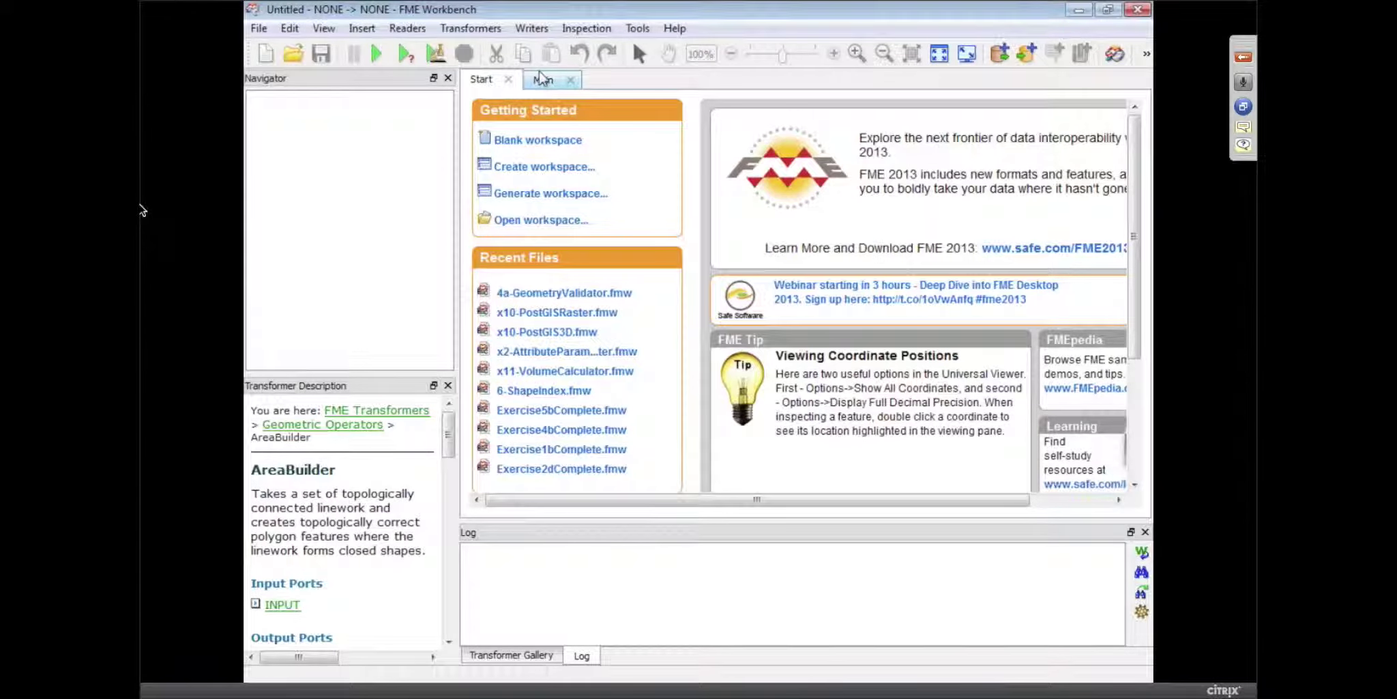
- Open the recent x2-AttributeParameter.fmw workspace and close it again
click(541, 78)
click(481, 78)
click(570, 350)
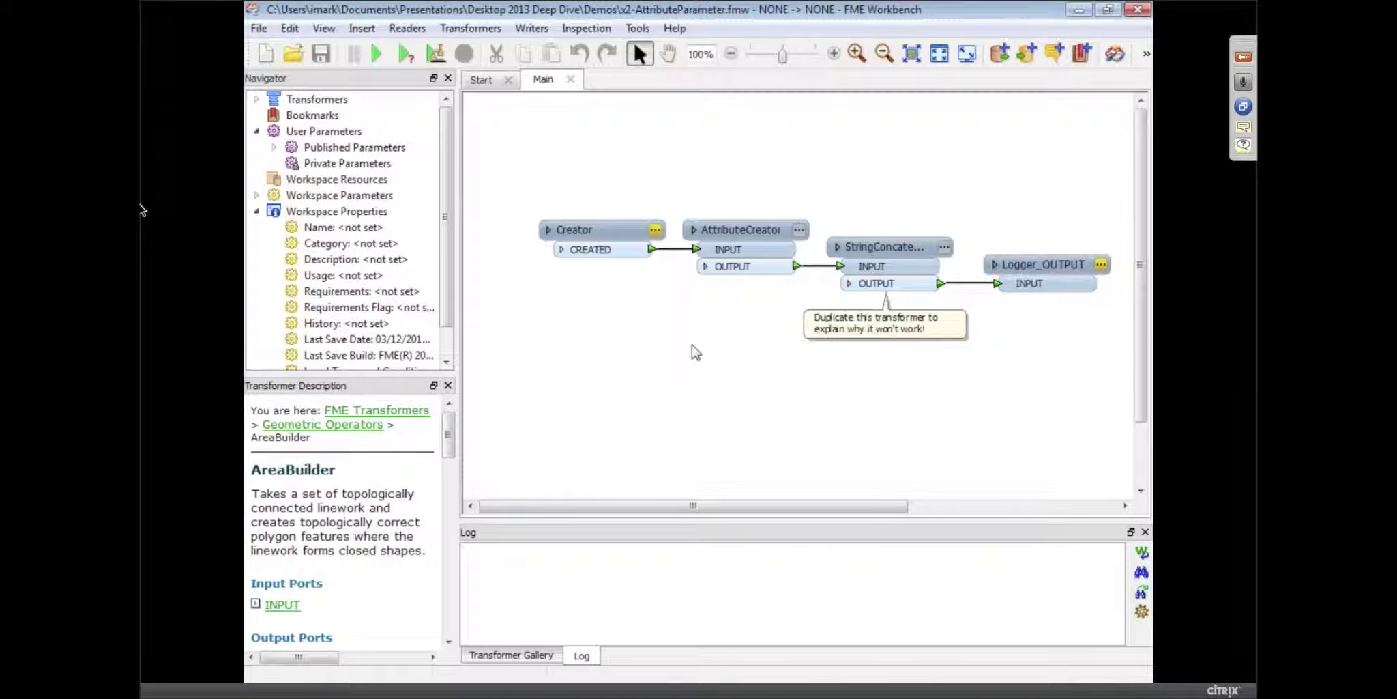
key(ctrl+w)
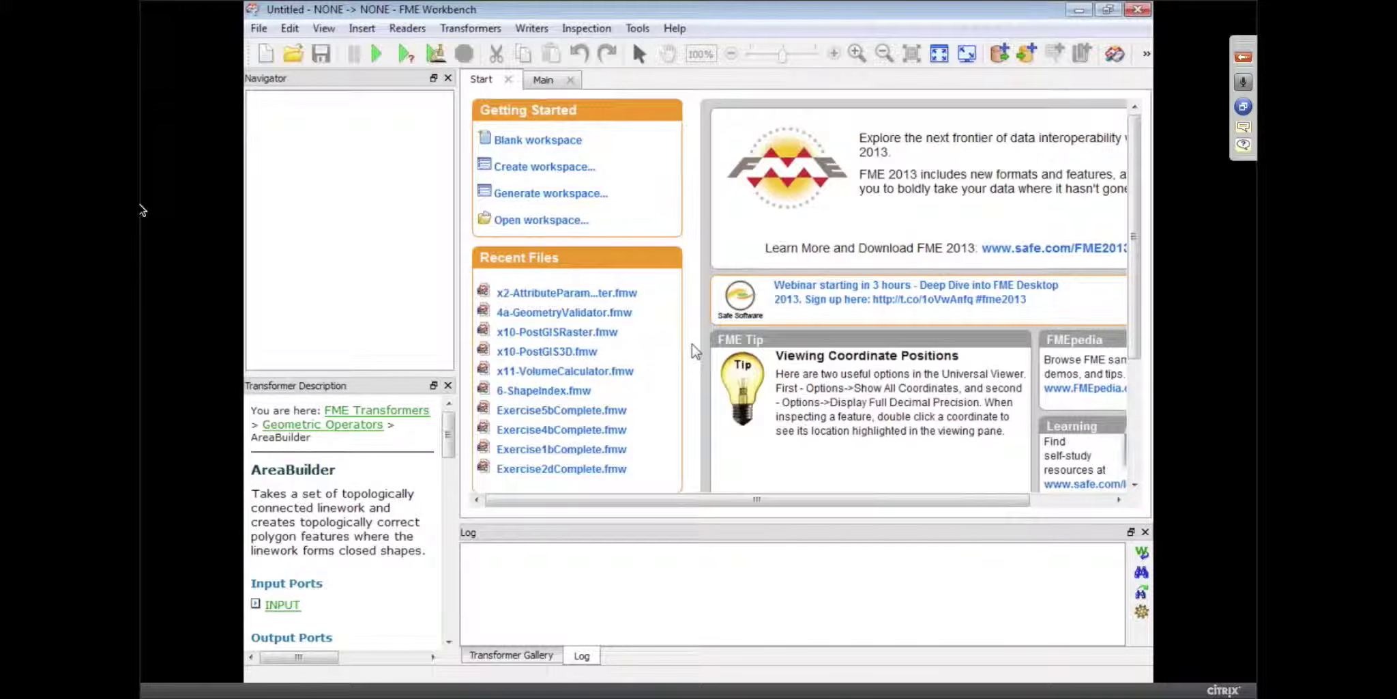
- Close the Start page so that only the blank workspace canvas stays open
click(539, 80)
click(483, 84)
key(ctrl+F4)
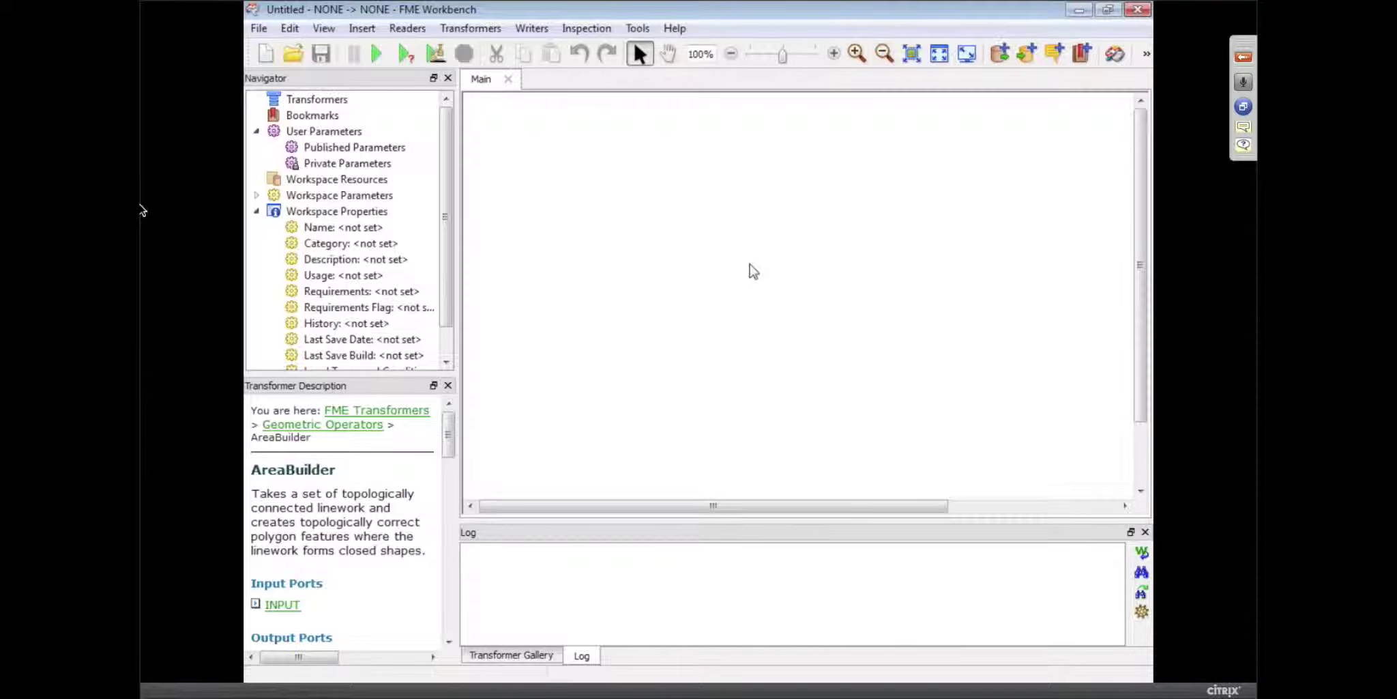
- Search the transformers for "clip" from the empty canvas and dismiss the search without adding one
text(clip)
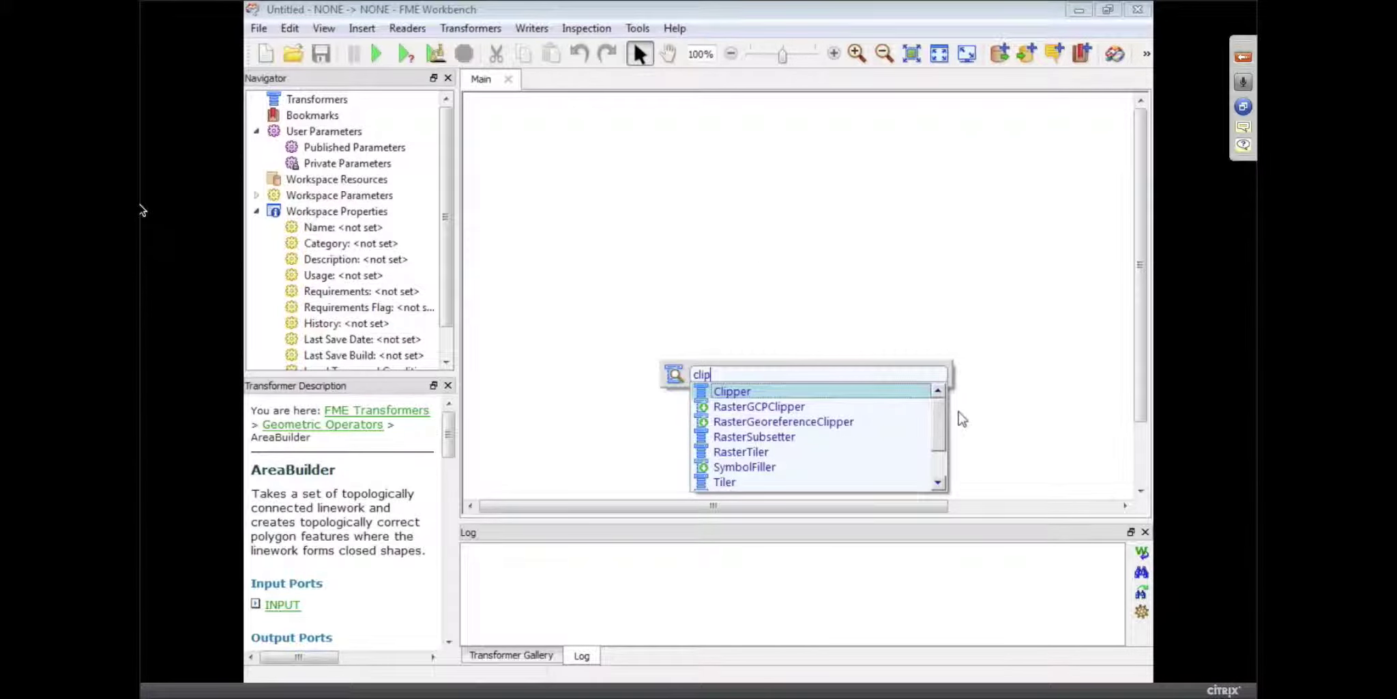
scroll(942, 421, down, 1)
scroll(941, 421, up, 1)
click(817, 347)
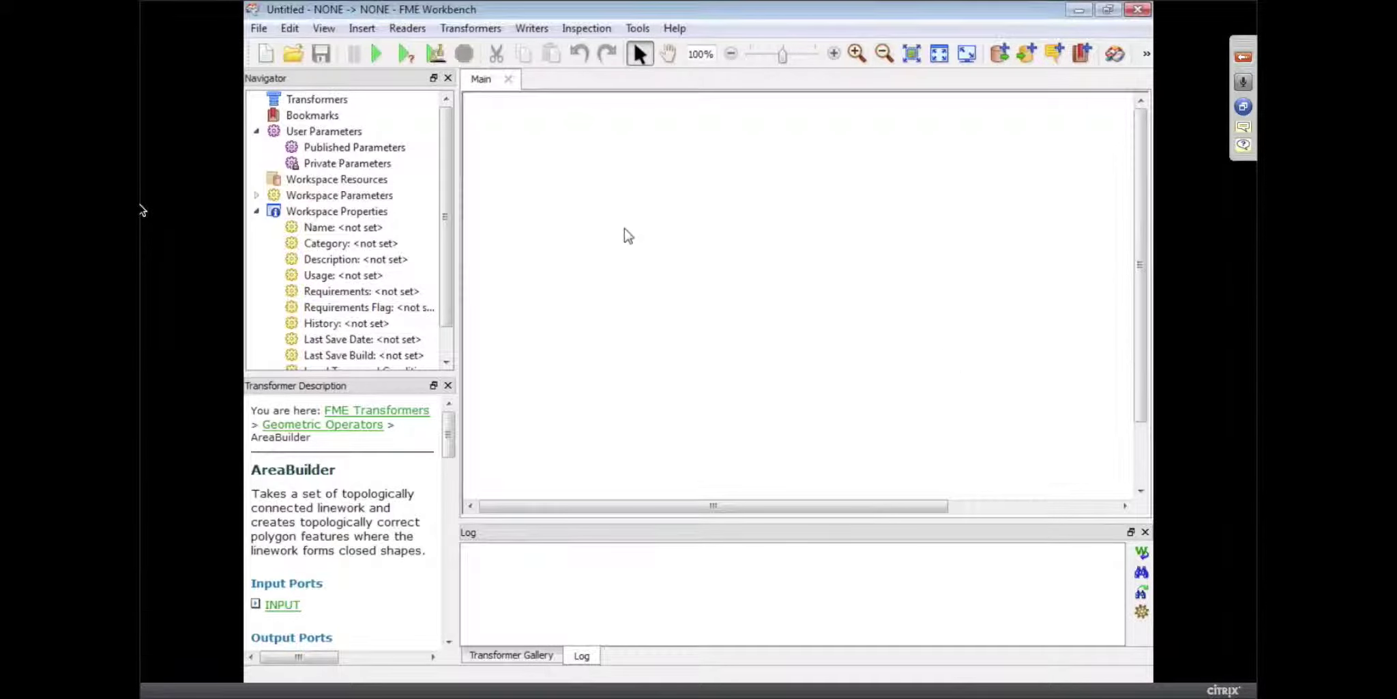
- Open the recent 4a-GeometryValidator.fmw workspace
click(260, 29)
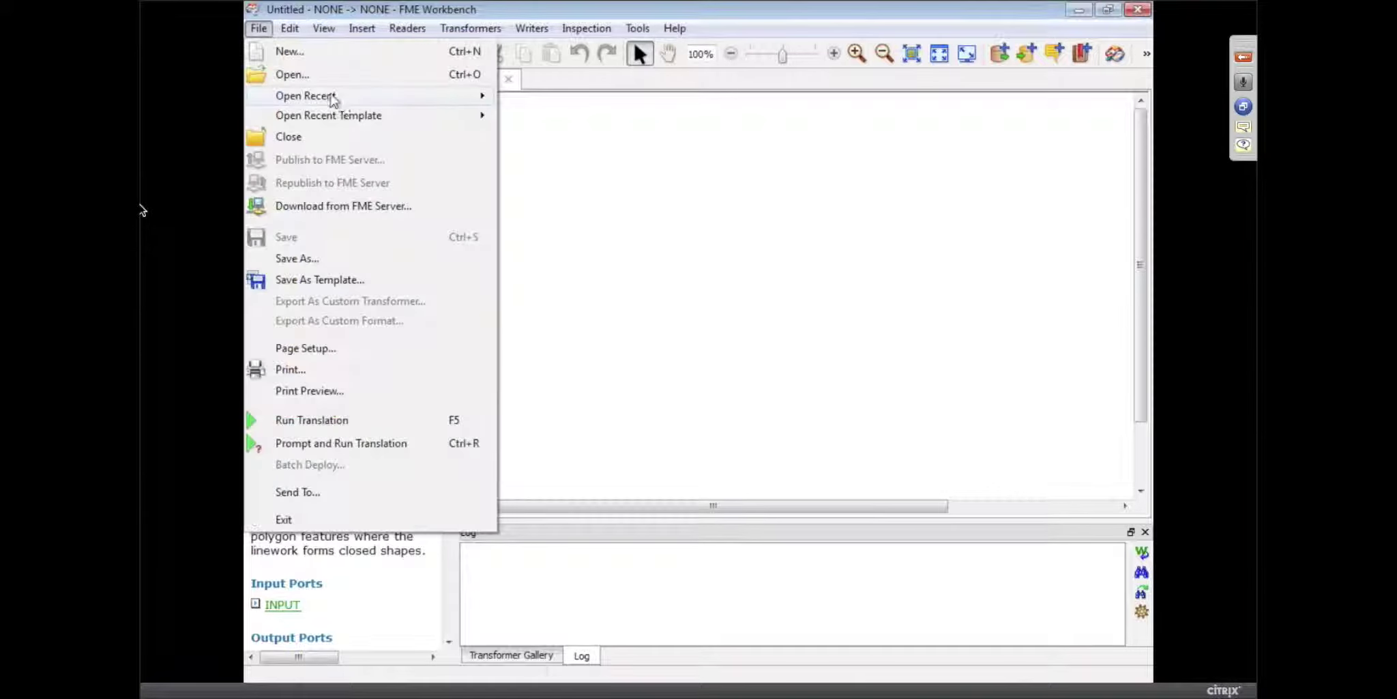
mouse_move(341, 103)
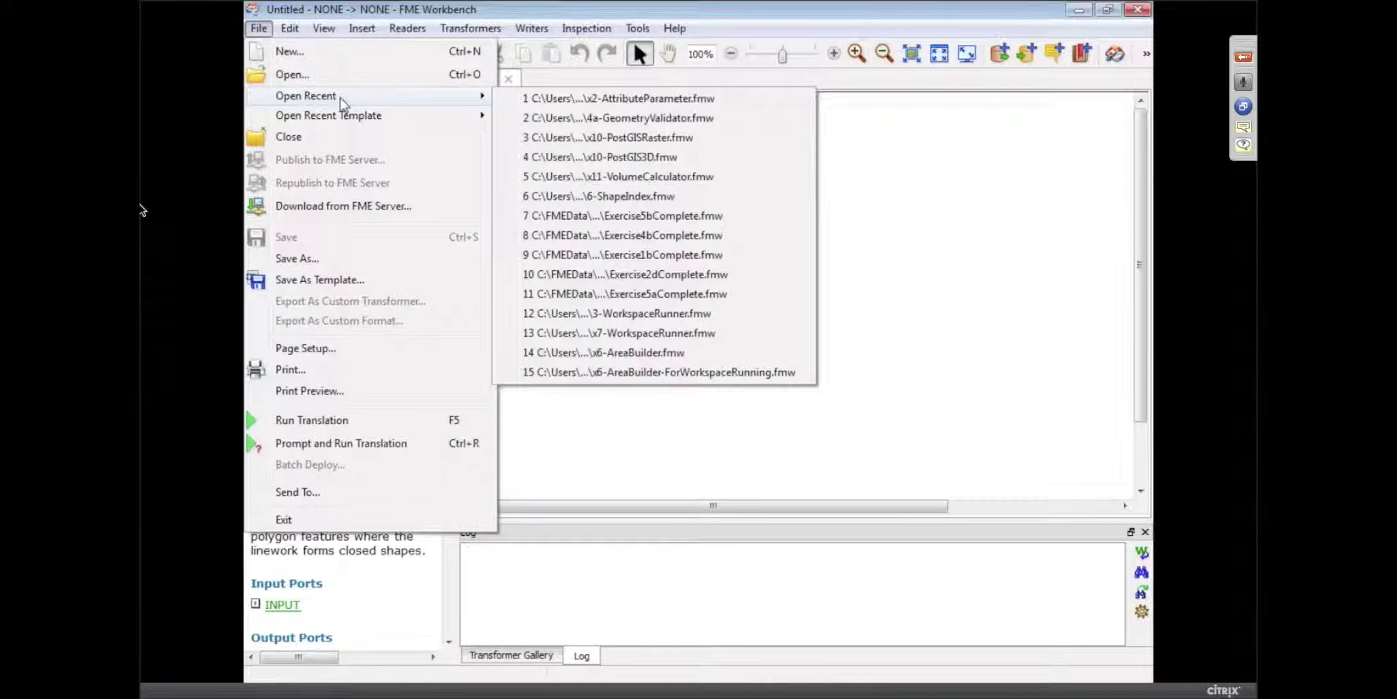
click(658, 116)
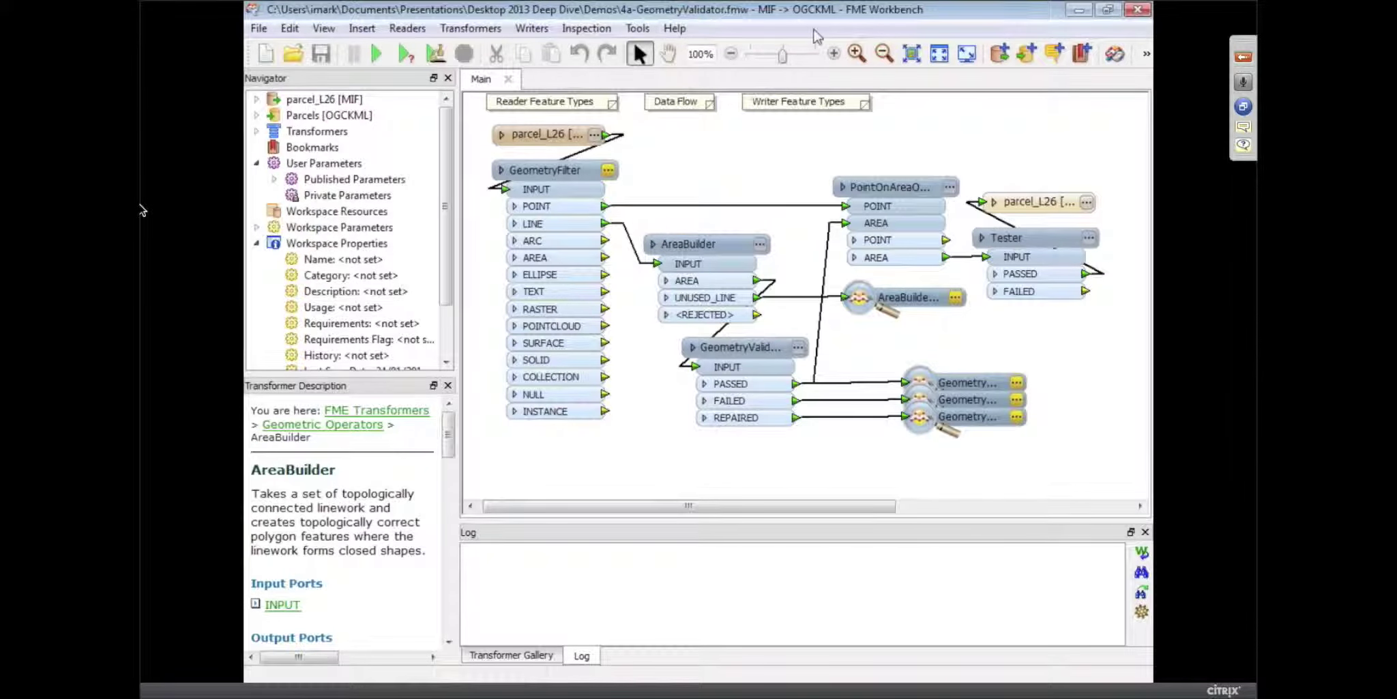
- View the workspace canvas at 260% and 52% zoom and return it to 100%
mouse_move(790, 63)
mouse_down()
mouse_move(767, 64)
mouse_move(805, 65)
mouse_up()
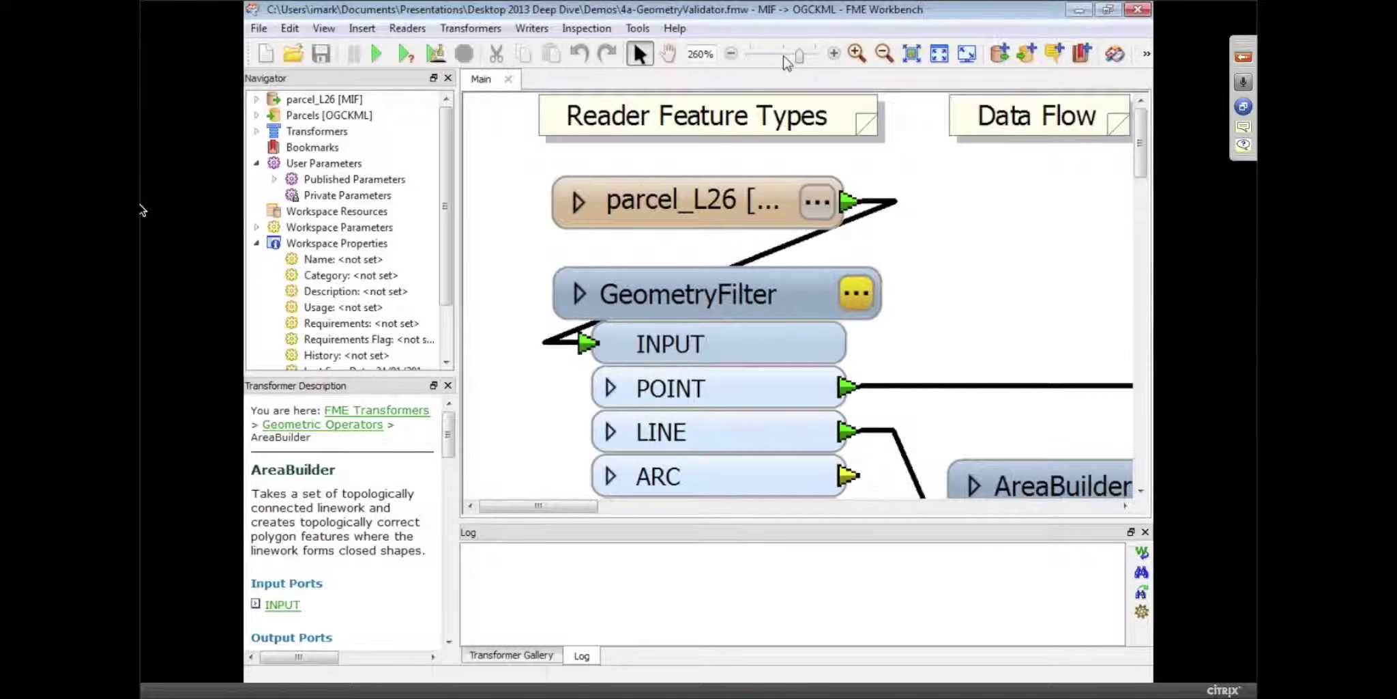
click(785, 57)
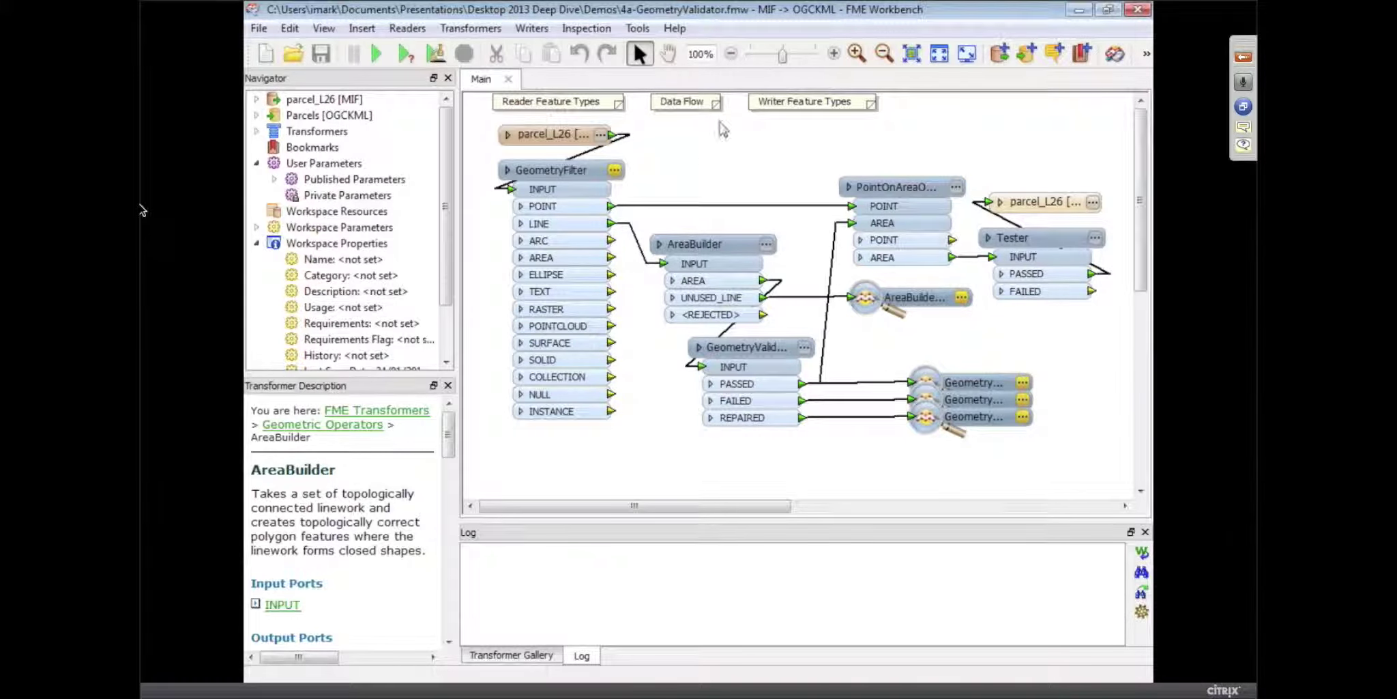
drag(784, 57, 767, 57)
click(767, 58)
click(796, 99)
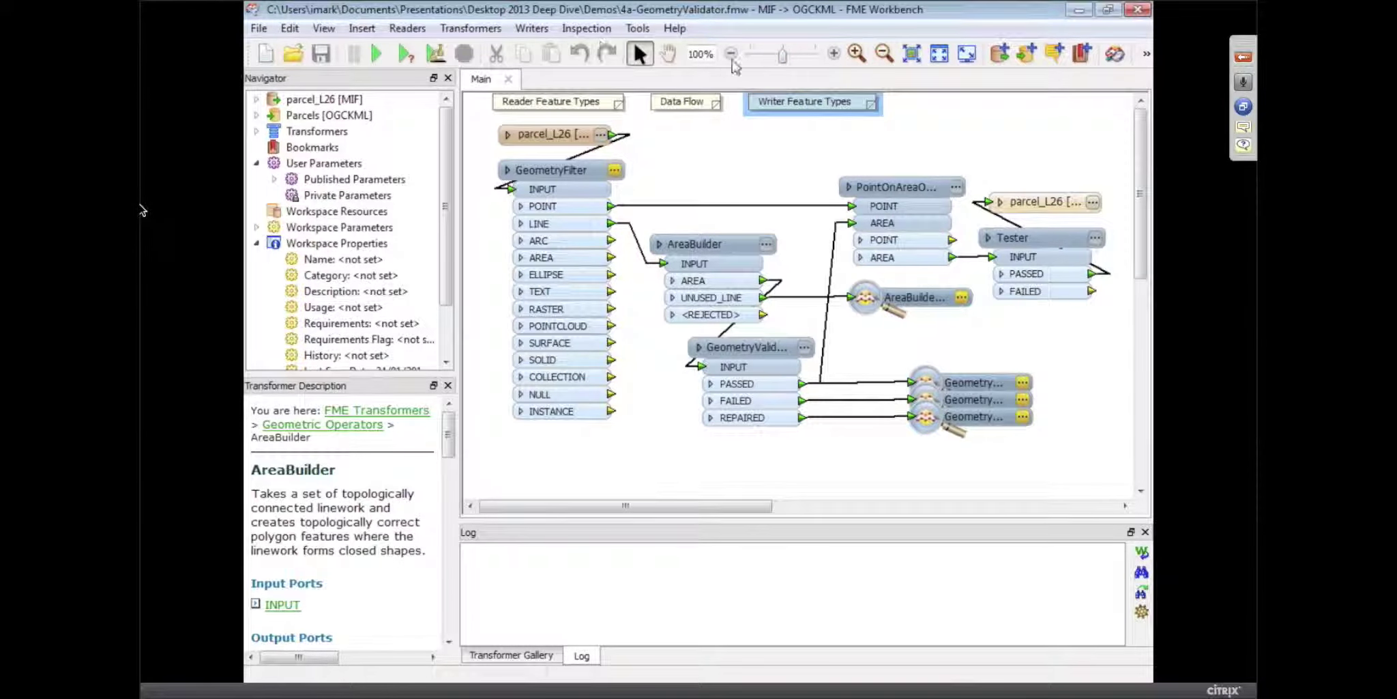
drag(783, 57, 765, 57)
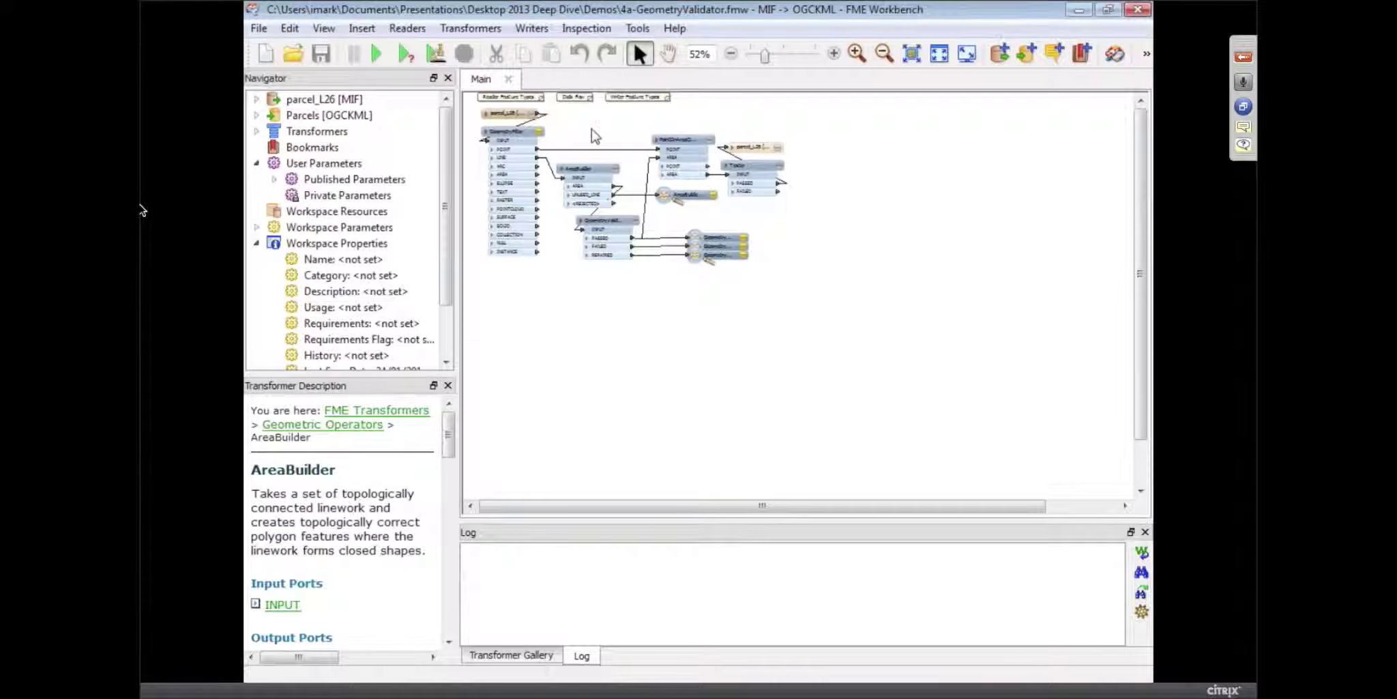
key(ctrl+0)
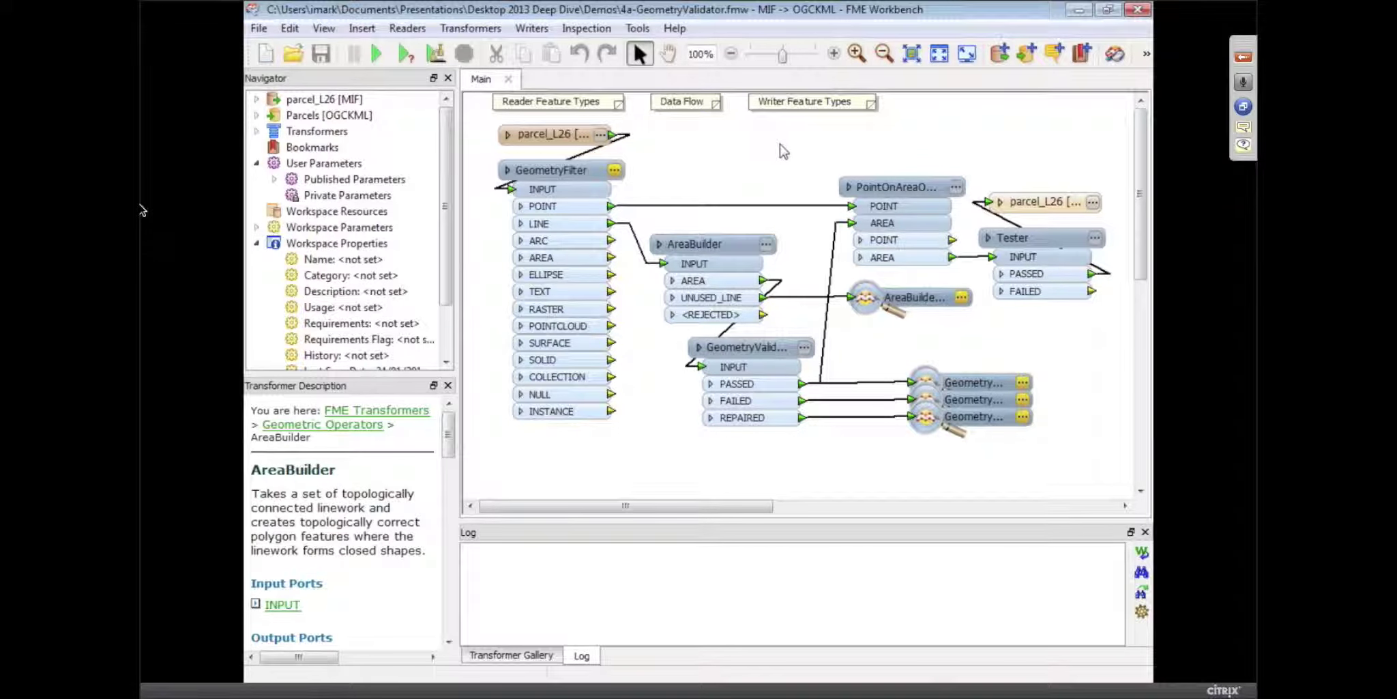
mouse_move(783, 55)
mouse_down()
mouse_move(770, 58)
mouse_move(782, 55)
mouse_up()
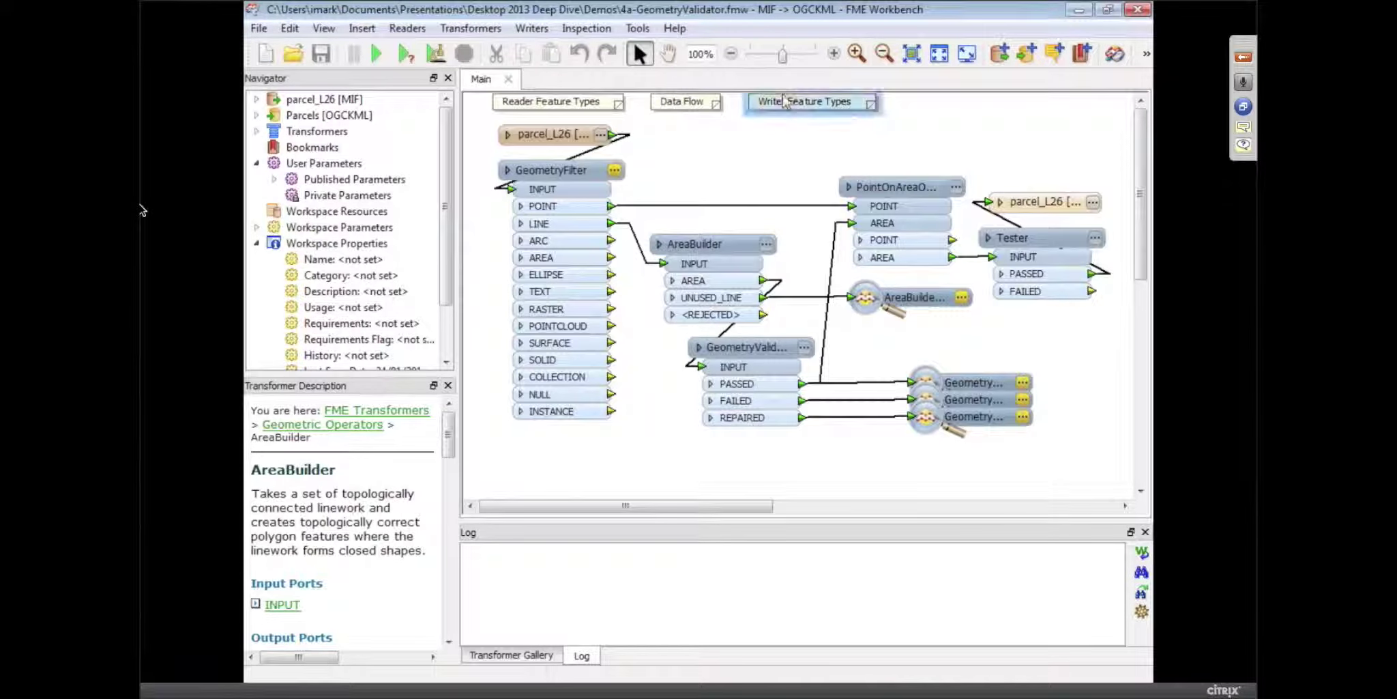